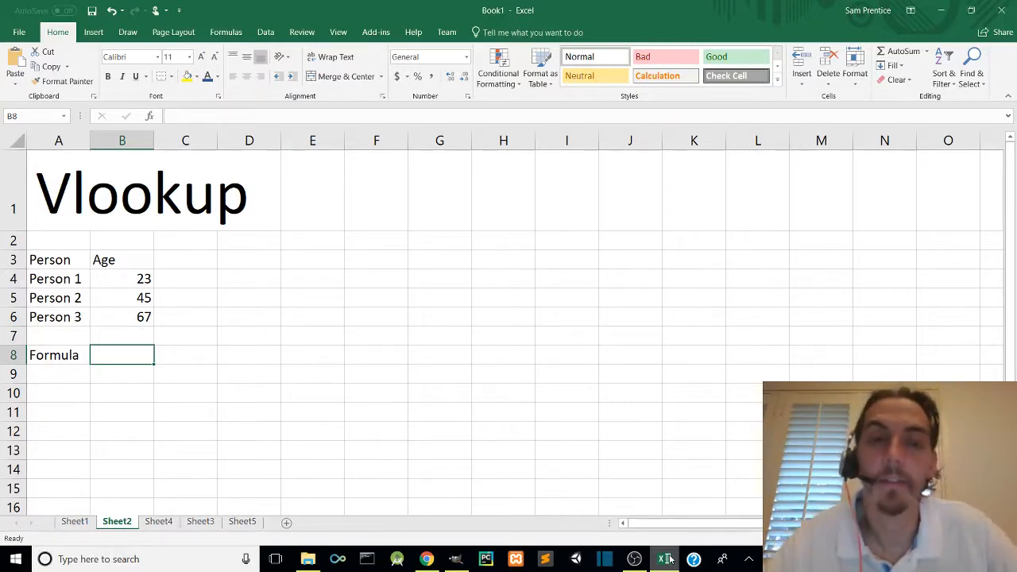
Look over the Person and Age columns in A3:B6 and the cell beside the Formula label.
{"action": "key", "text": "Up"}
{"action": "key", "text": "Up"}
{"action": "key", "text": "Up"}
{"action": "key", "text": "Up"}
{"action": "key", "text": "Left"}
{"action": "key", "text": "Up"}
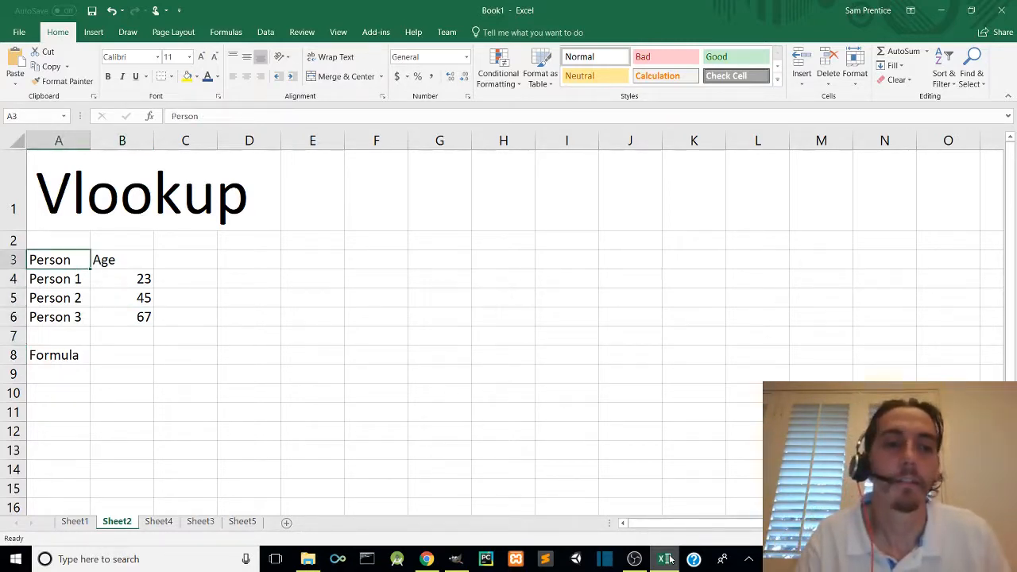
{"action": "key", "text": "Down"}
{"action": "key", "text": "Down"}
{"action": "key", "text": "Down"}
{"action": "key", "text": "Down"}
{"action": "key", "text": "Up"}
{"action": "key", "text": "Up"}
{"action": "key", "text": "Up"}
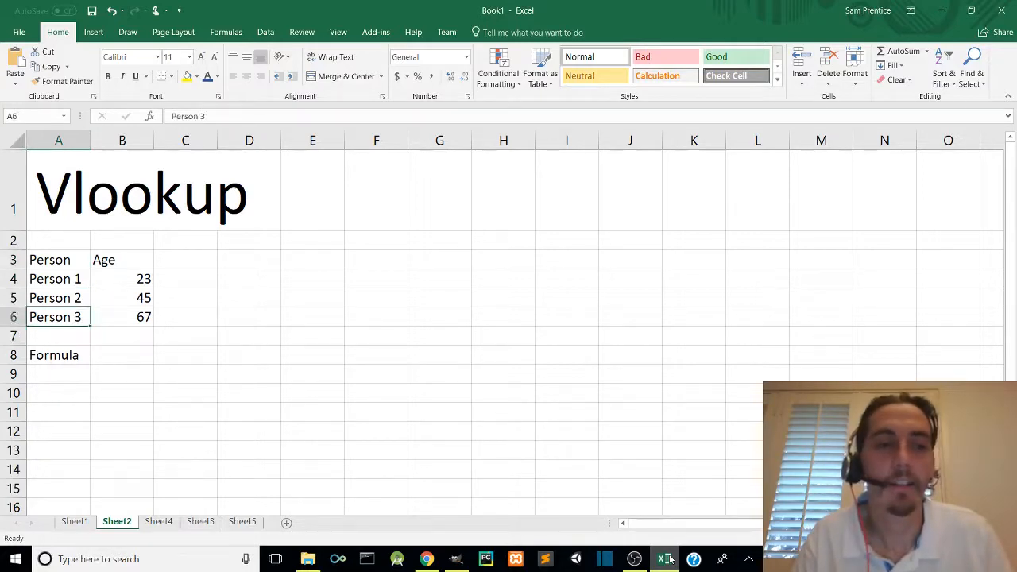
{"action": "key", "text": "Down"}
{"action": "key", "text": "Down"}
{"action": "key", "text": "Down"}
{"action": "key", "text": "Up"}
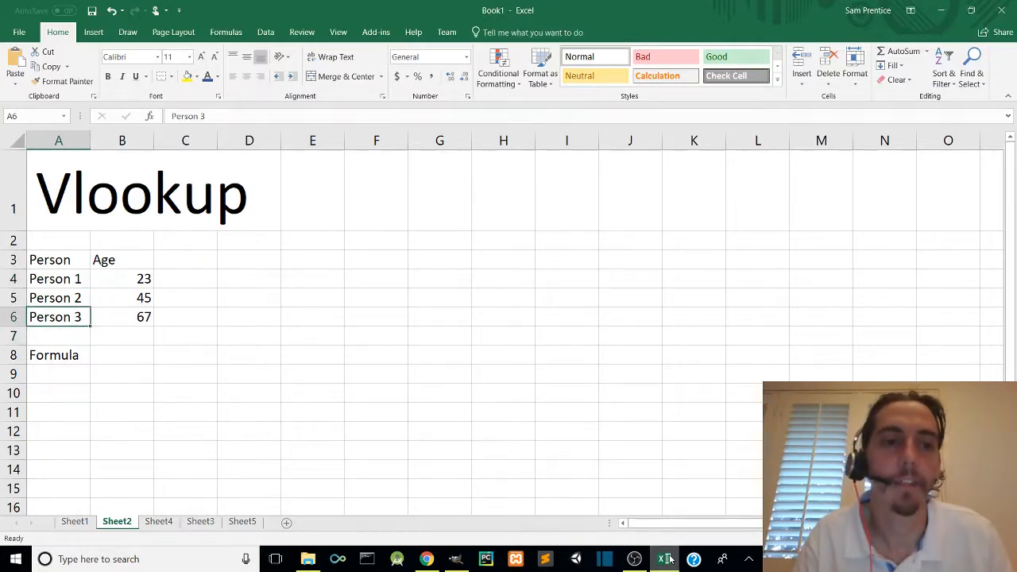
{"action": "key", "text": "Right"}
{"action": "key", "text": "Right"}
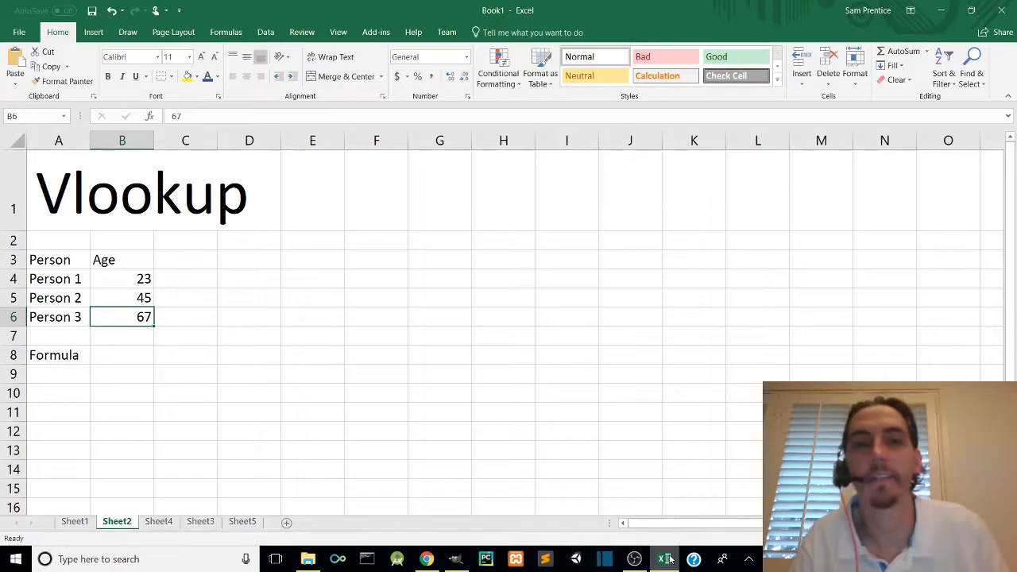
{"action": "key", "text": "Right"}
{"action": "key", "text": "Right"}
{"action": "key", "text": "Right"}
{"action": "key", "text": "Right"}
{"action": "key", "text": "Left"}
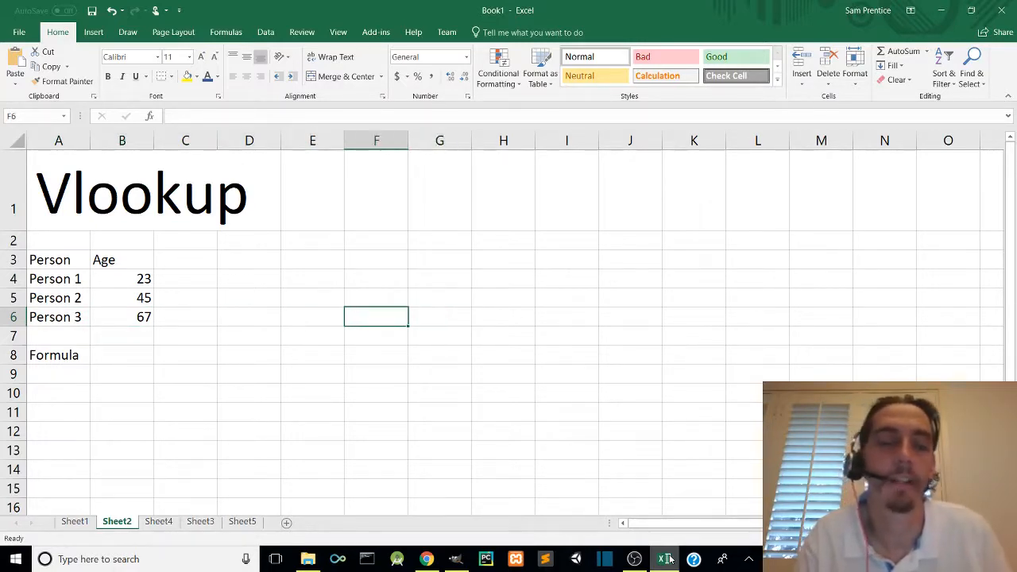
{"action": "key", "text": "ctrl+Left"}
{"action": "key", "text": "Left"}
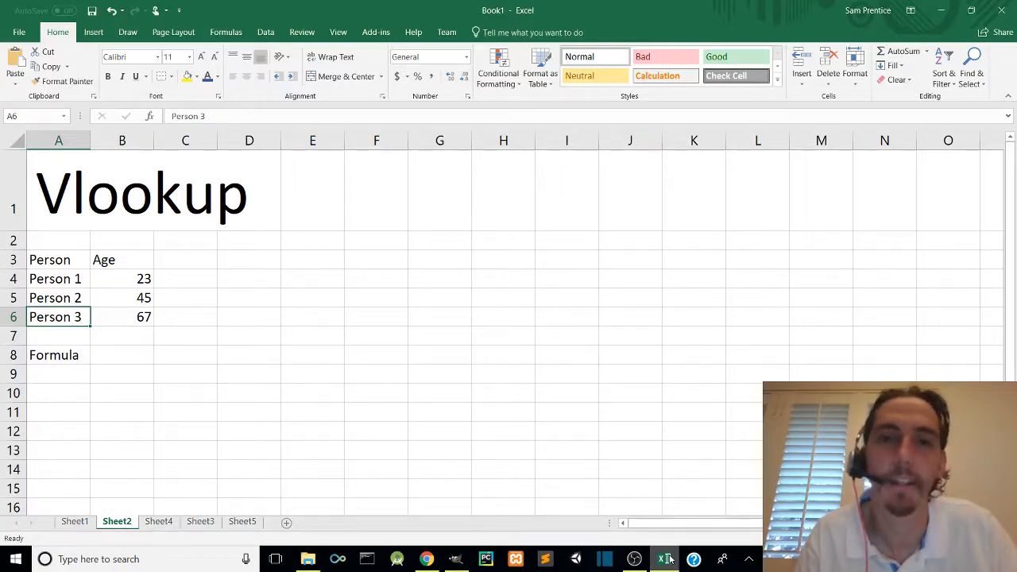
{"action": "key", "text": "Up"}
{"action": "key", "text": "Up"}
{"action": "key", "text": "Up"}
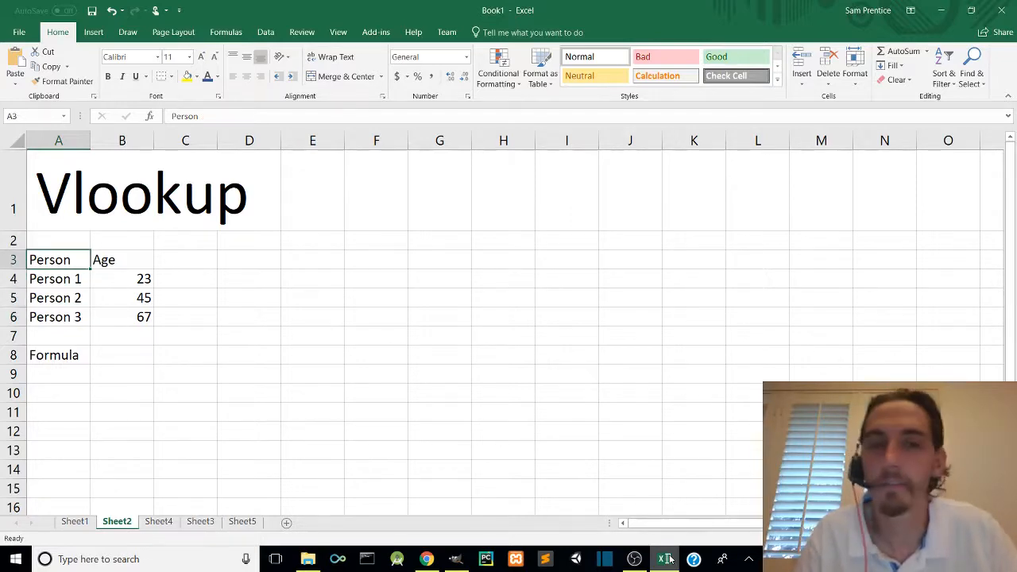
{"action": "key", "text": "Down"}
{"action": "key", "text": "Down"}
{"action": "key", "text": "Down"}
{"action": "key", "text": "Right"}
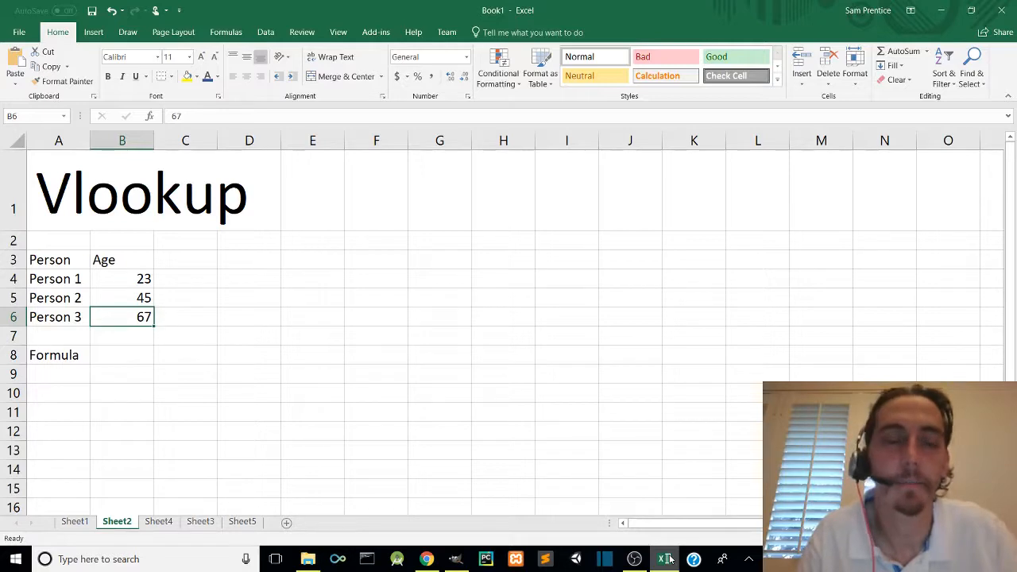
{"action": "key", "text": "Down"}
{"action": "key", "text": "Down"}
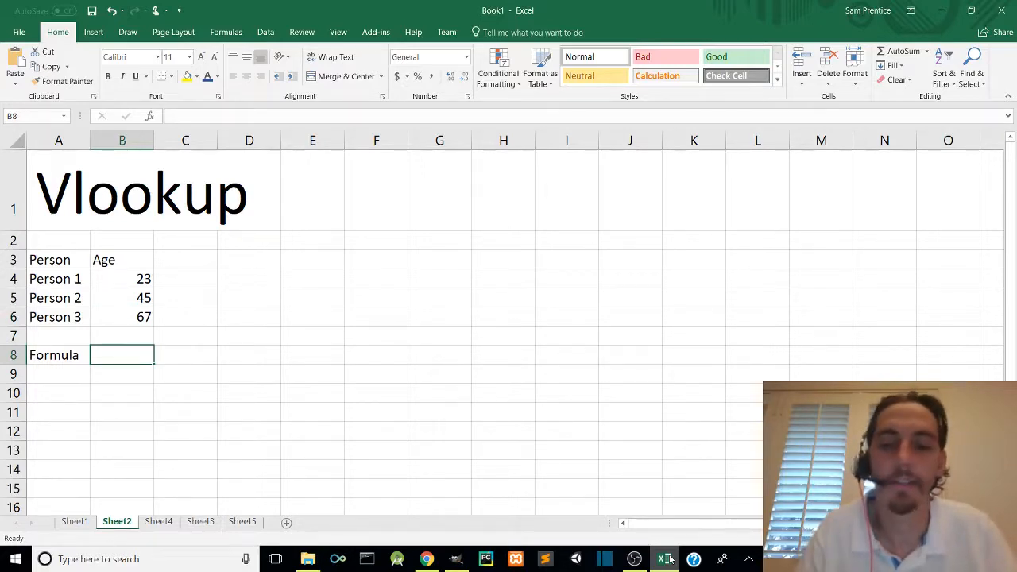
Enter the label 1st in cell A10 and its description Person 2 in B10.
{"action": "key", "text": "Left"}
{"action": "key", "text": "Down"}
{"action": "key", "text": "Down"}
{"action": "type", "text": "1S"}
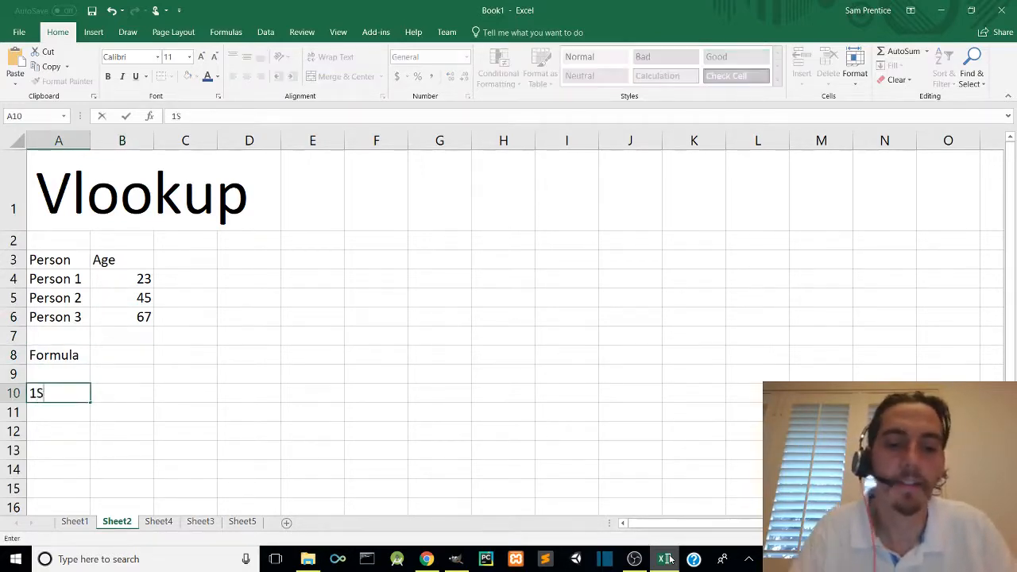
{"action": "type", "text": "T"}
{"action": "key", "text": "BackSpace"}
{"action": "key", "text": "BackSpace"}
{"action": "type", "text": "st"}
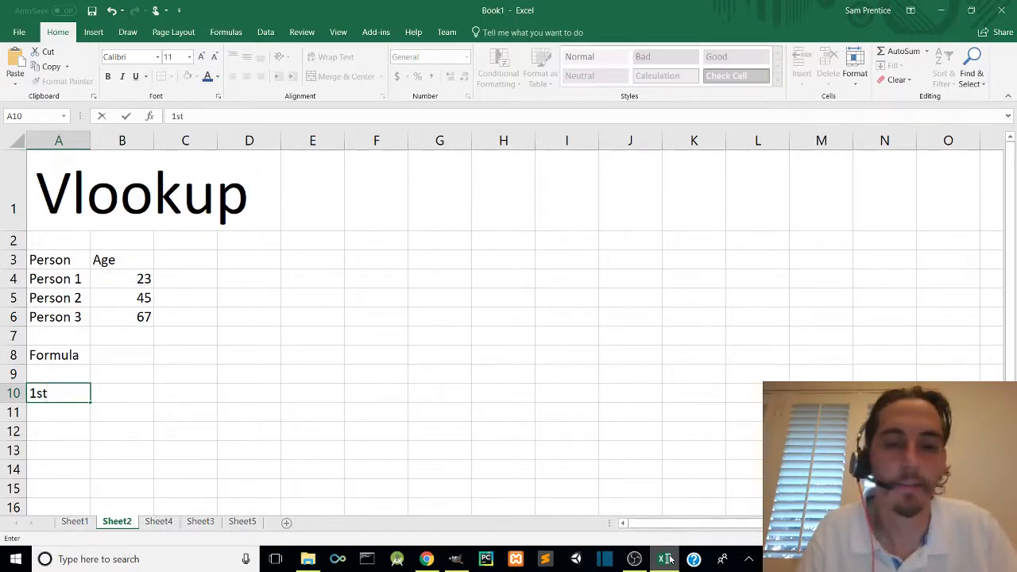
{"action": "key", "text": "Return"}
{"action": "key", "text": "Up"}
{"action": "key", "text": "Right"}
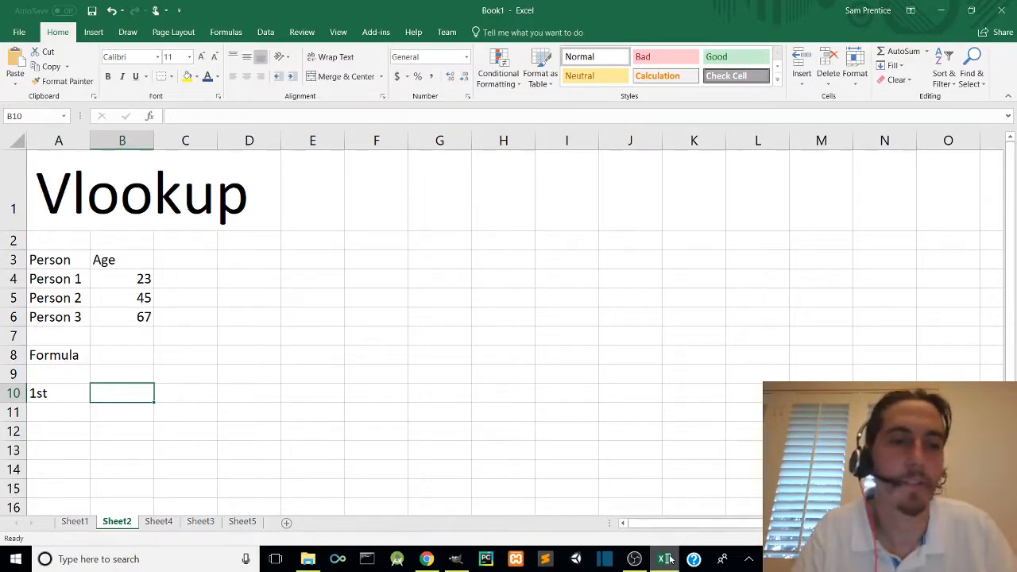
{"action": "type", "text": "Person 2"}
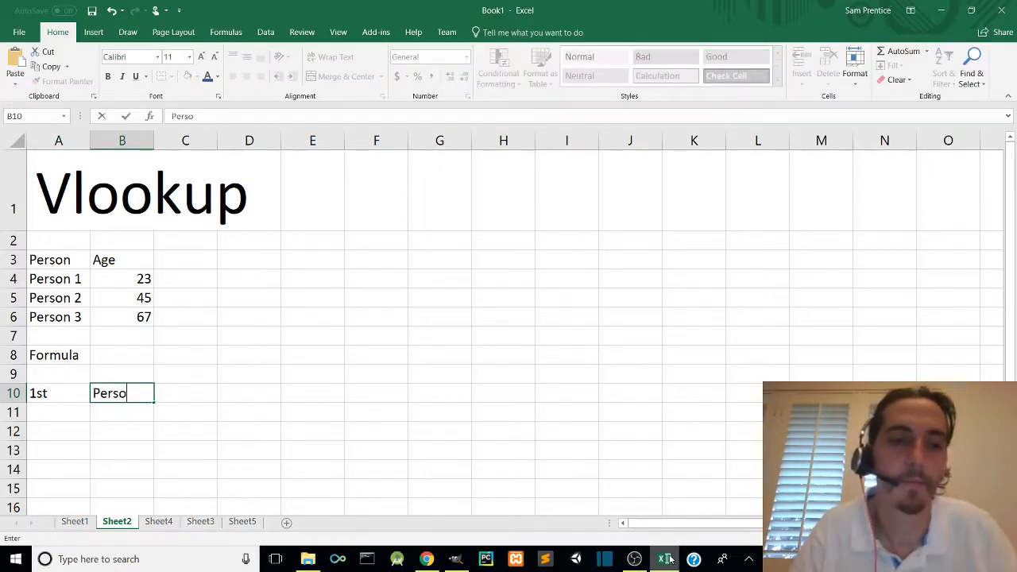
{"action": "key", "text": "Return"}
Enter the label 2nd in cell A11 and its description Data table in B11.
{"action": "key", "text": "Left"}
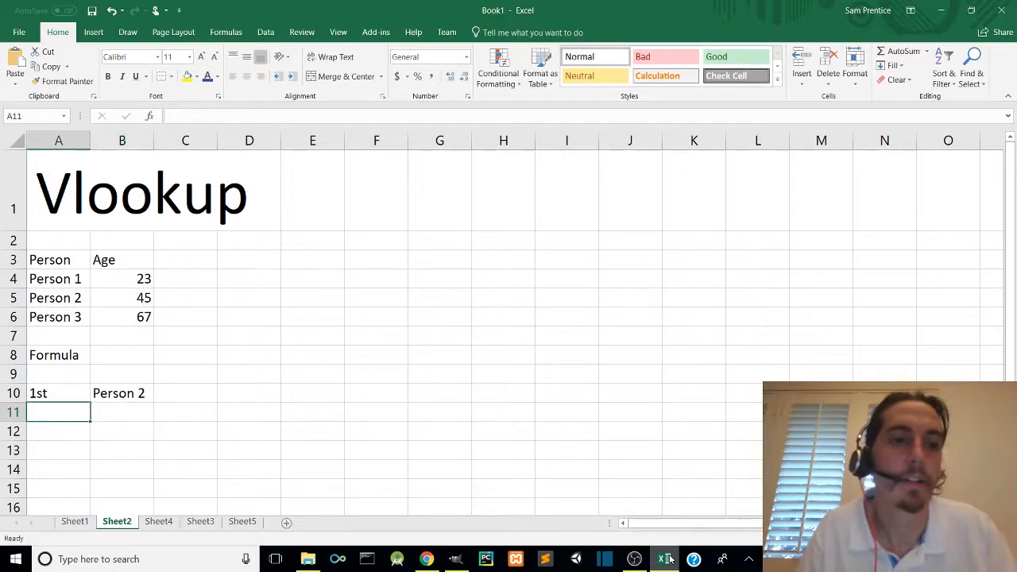
{"action": "type", "text": "2nd"}
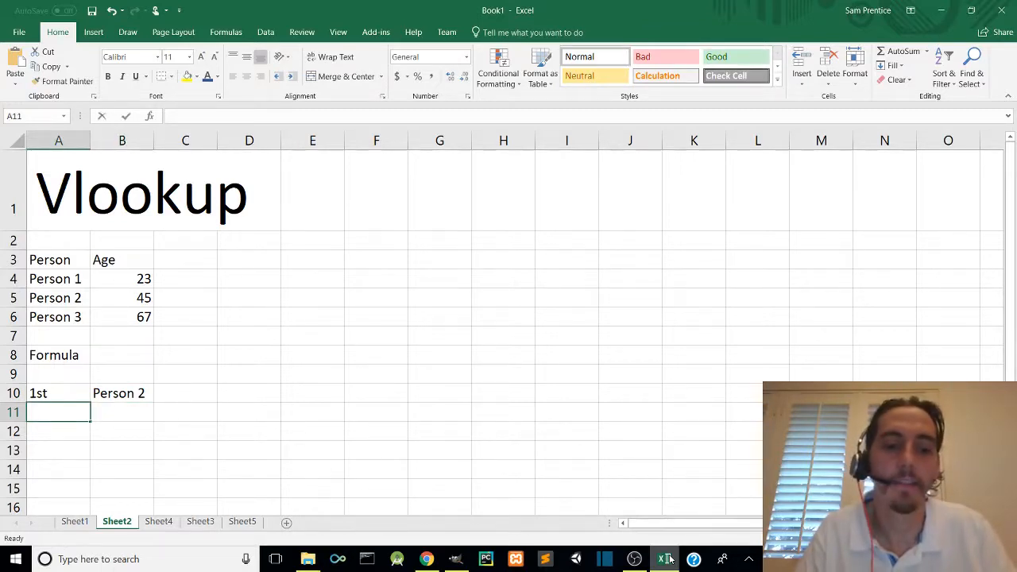
{"action": "key", "text": "Return"}
{"action": "key", "text": "Up"}
{"action": "key", "text": "Right"}
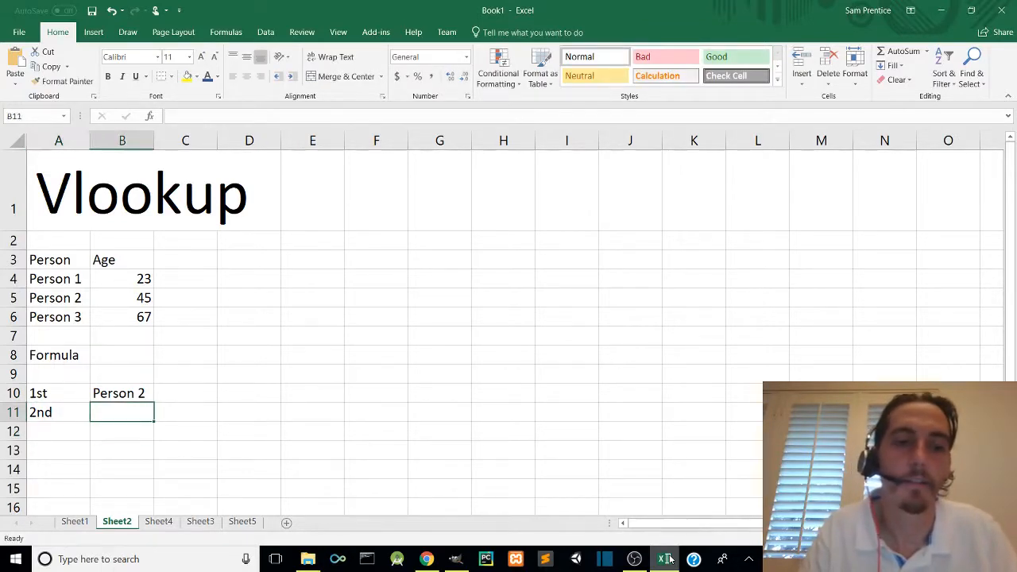
{"action": "type", "text": "Data"}
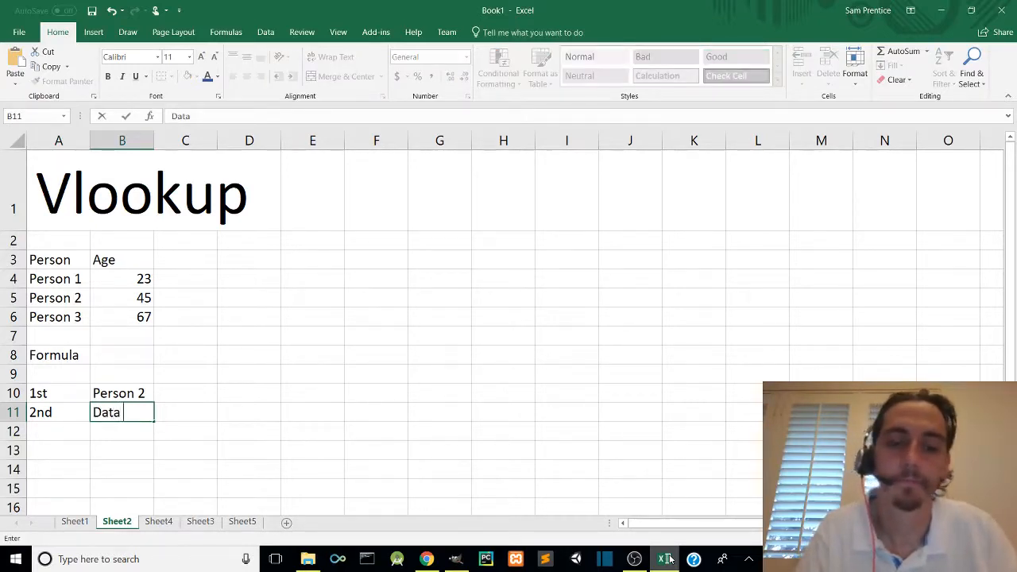
{"action": "type", "text": " table"}
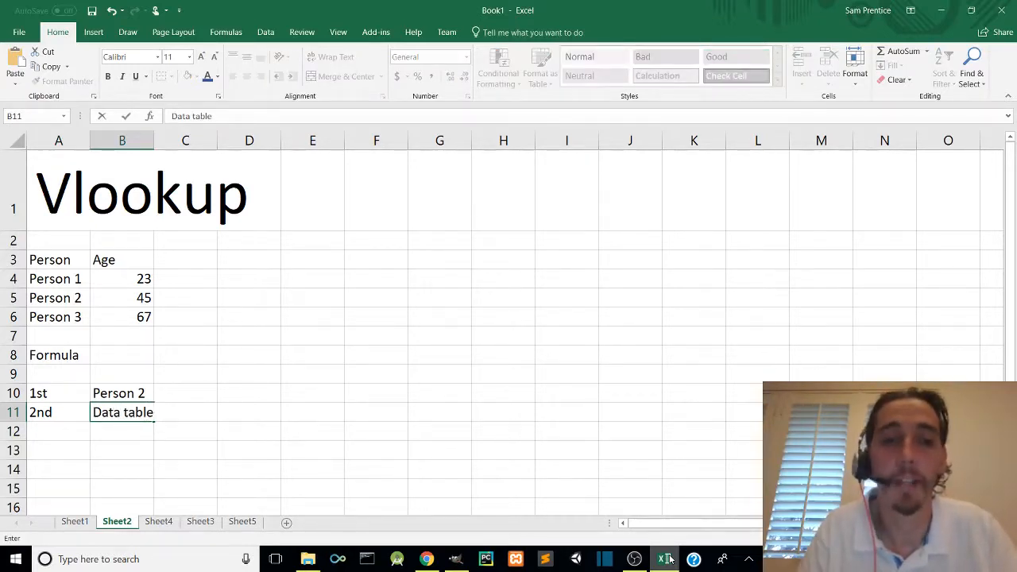
{"action": "key", "text": "Return"}
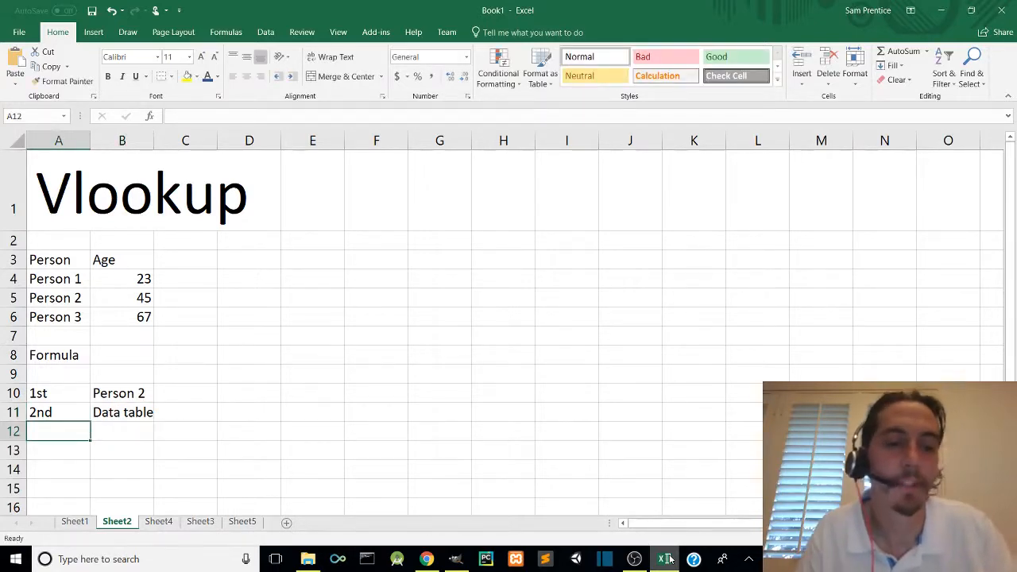
Enter the label 3rd in cell A12 and its description Index of columns in B12.
{"action": "type", "text": "3rd"}
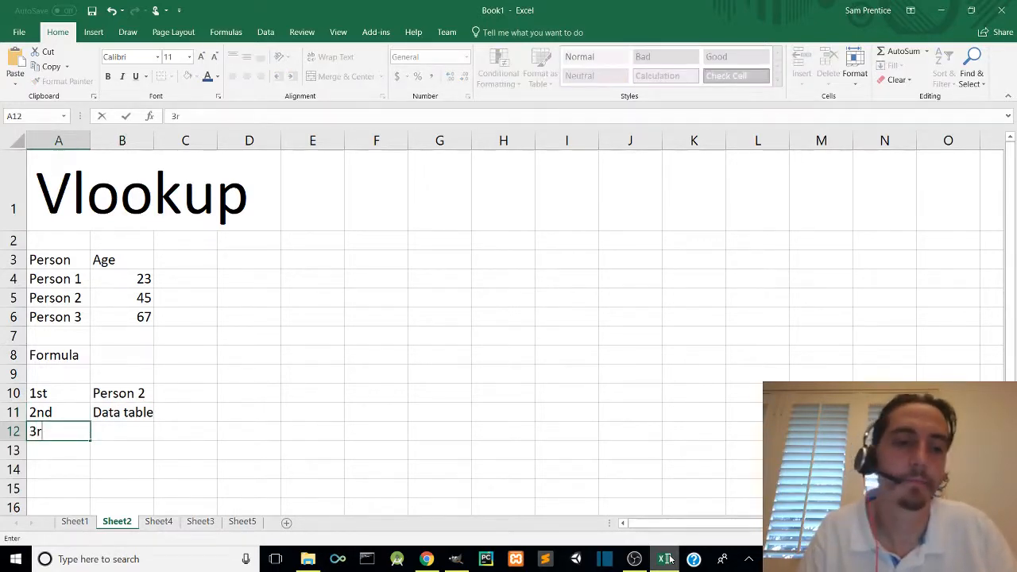
{"action": "key", "text": "Tab"}
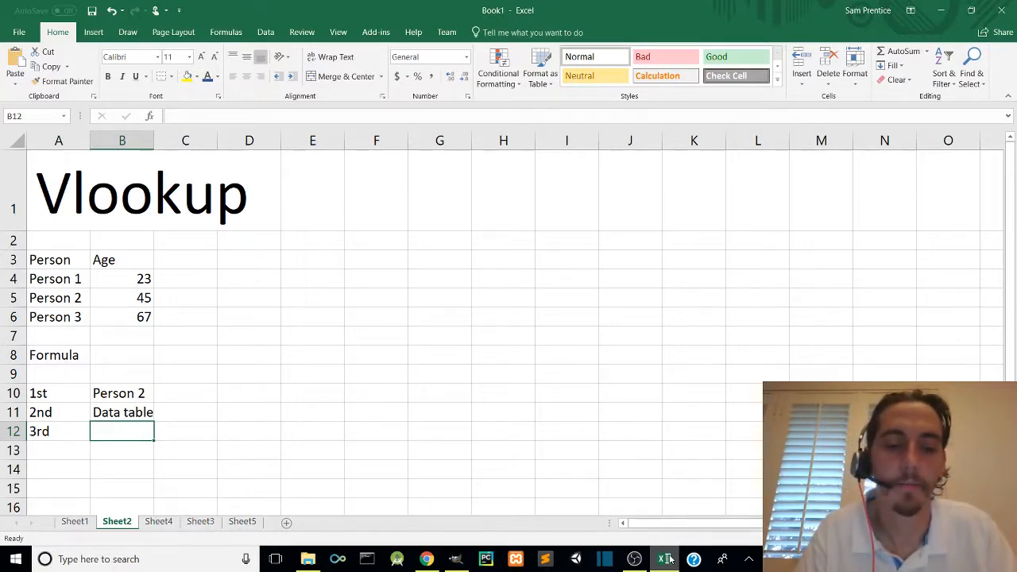
{"action": "type", "text": "Inde"}
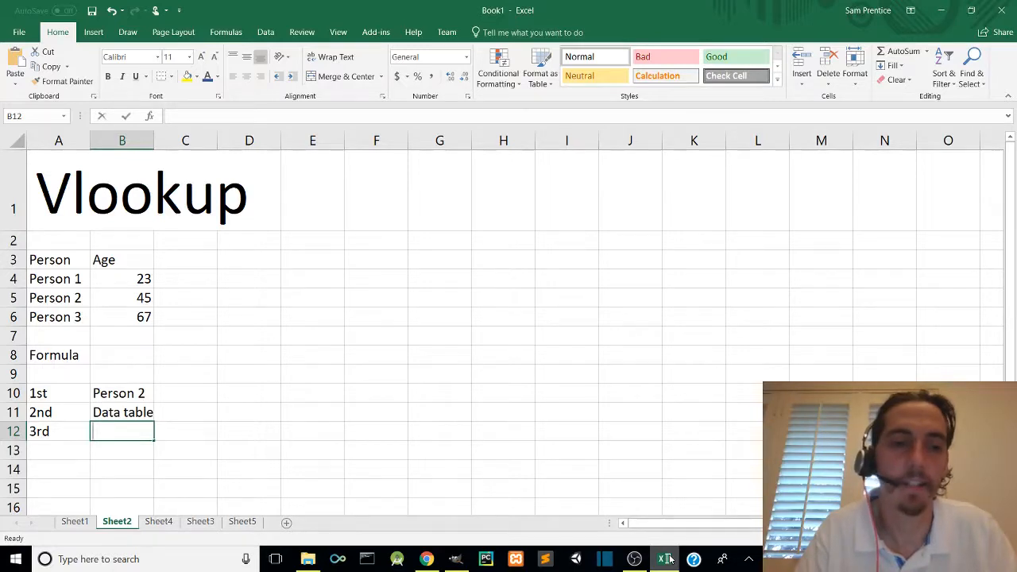
{"action": "type", "text": "x"}
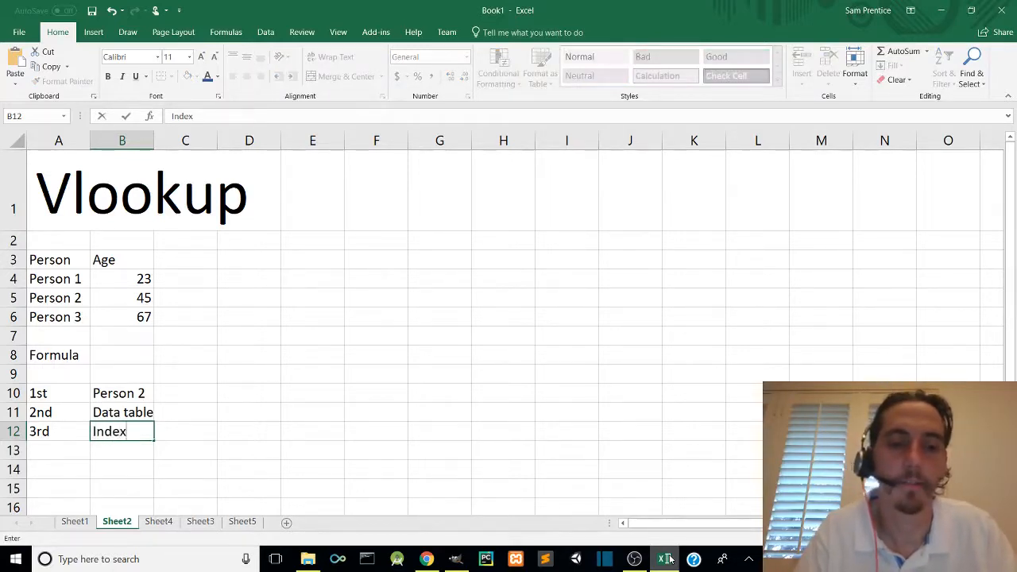
{"action": "type", "text": " of co"}
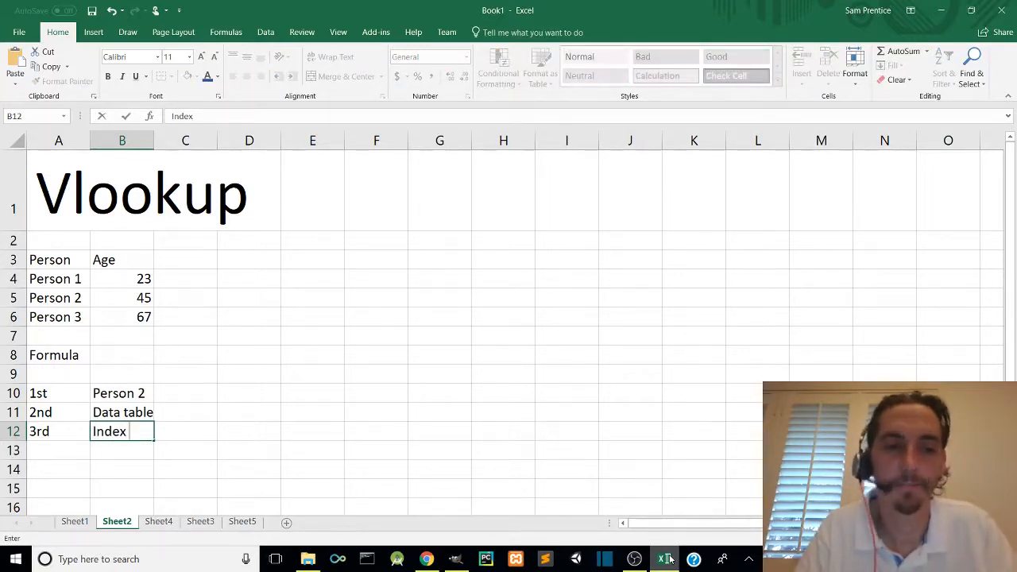
{"action": "type", "text": "lumns"}
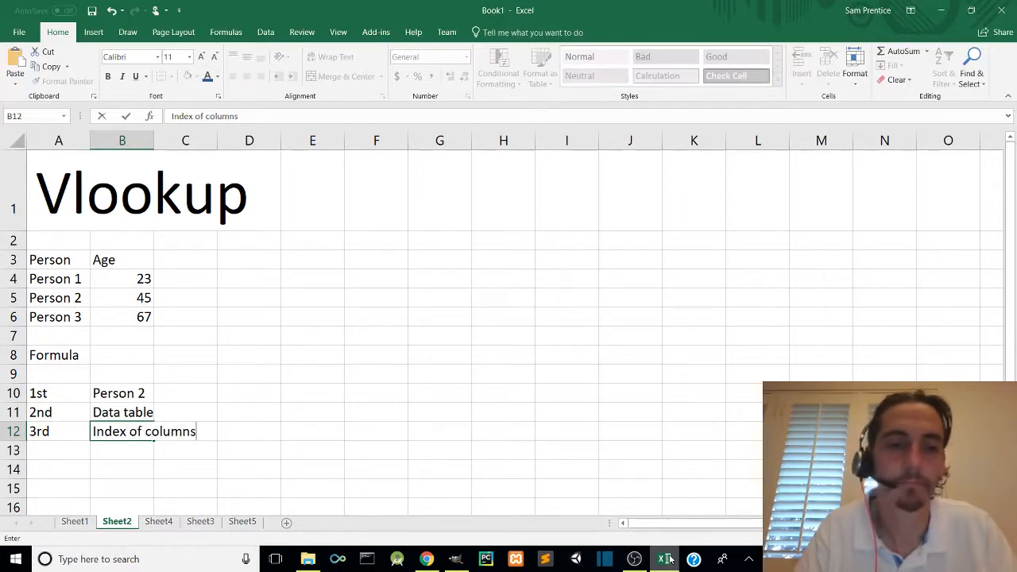
{"action": "key", "text": "Return"}
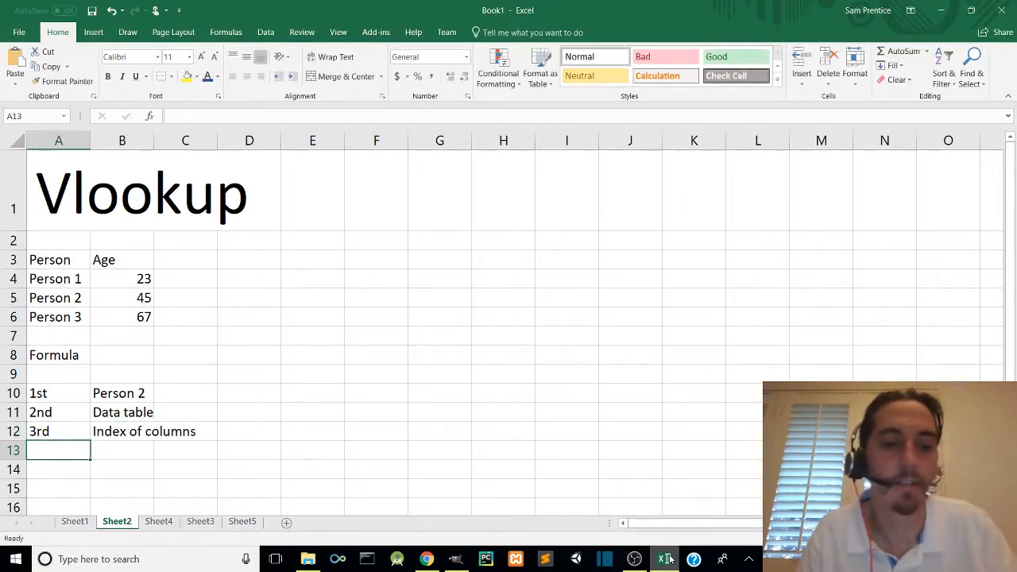
Enter the label 4th in cell A13 and its description Match Type in B13.
{"action": "type", "text": "4t"}
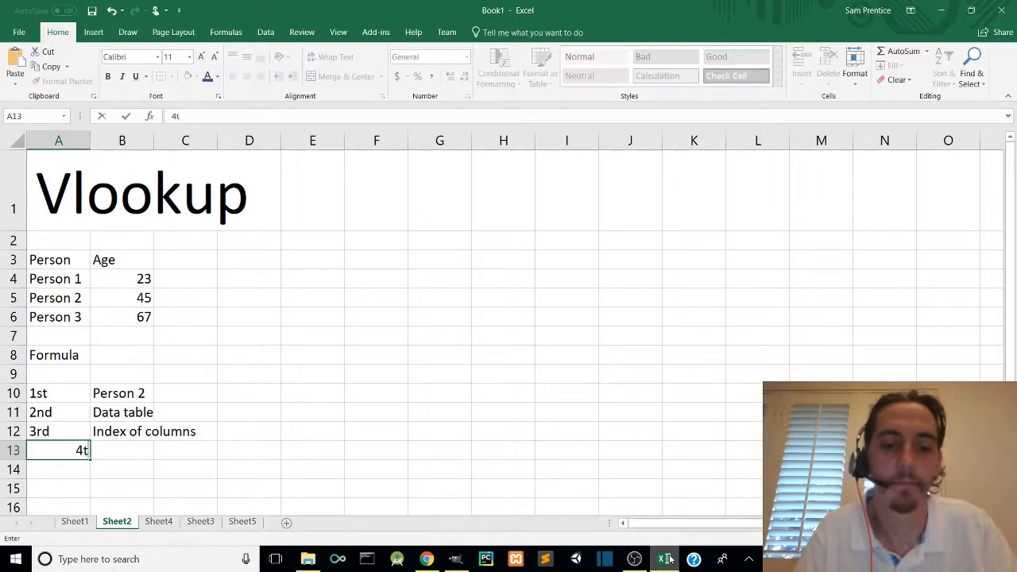
{"action": "type", "text": "h"}
{"action": "key", "text": "Return"}
{"action": "key", "text": "Up"}
{"action": "key", "text": "Right"}
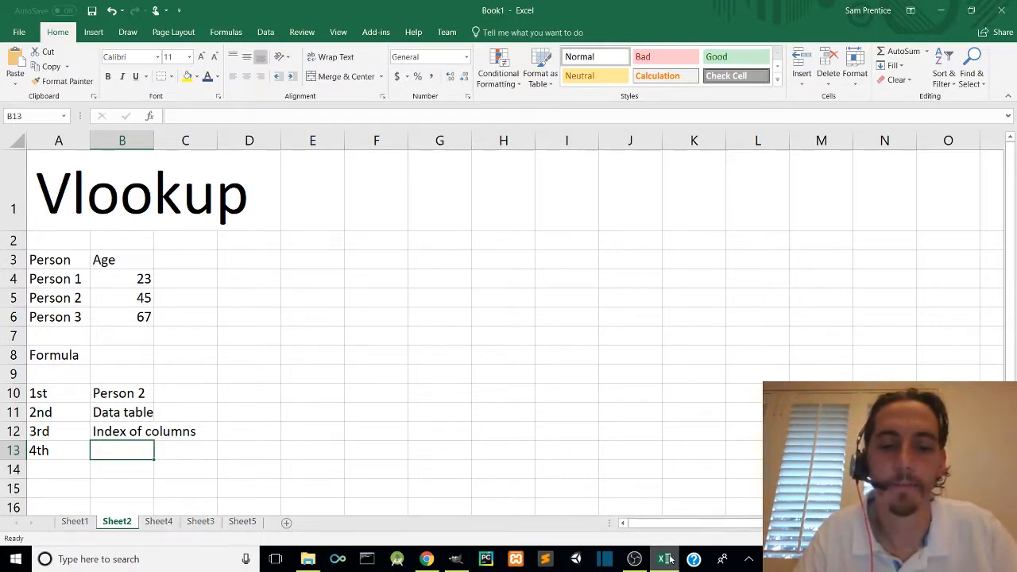
{"action": "type", "text": "A"}
{"action": "key", "text": "BackSpace"}
{"action": "type", "text": "M"}
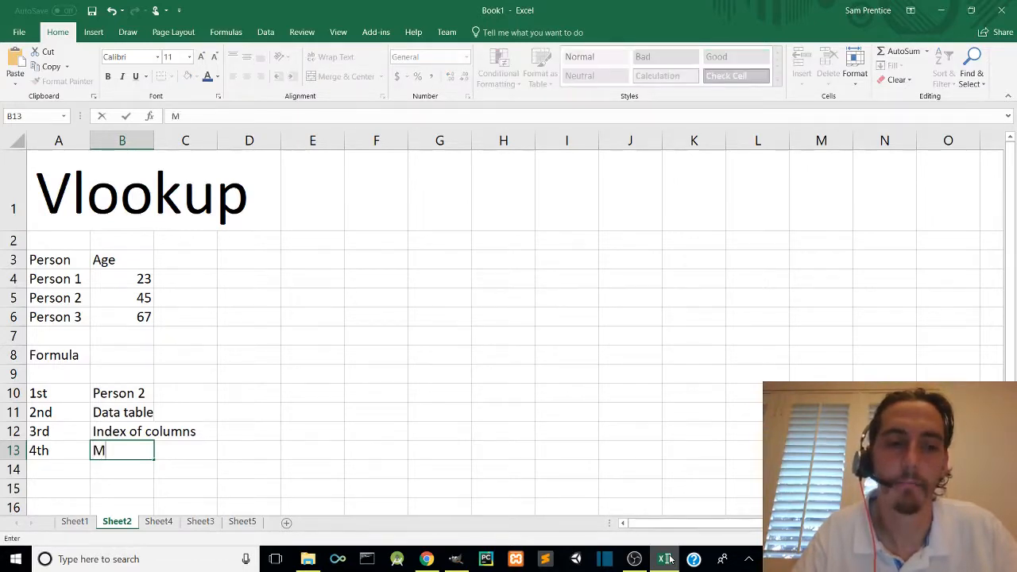
{"action": "type", "text": "atch Ty"}
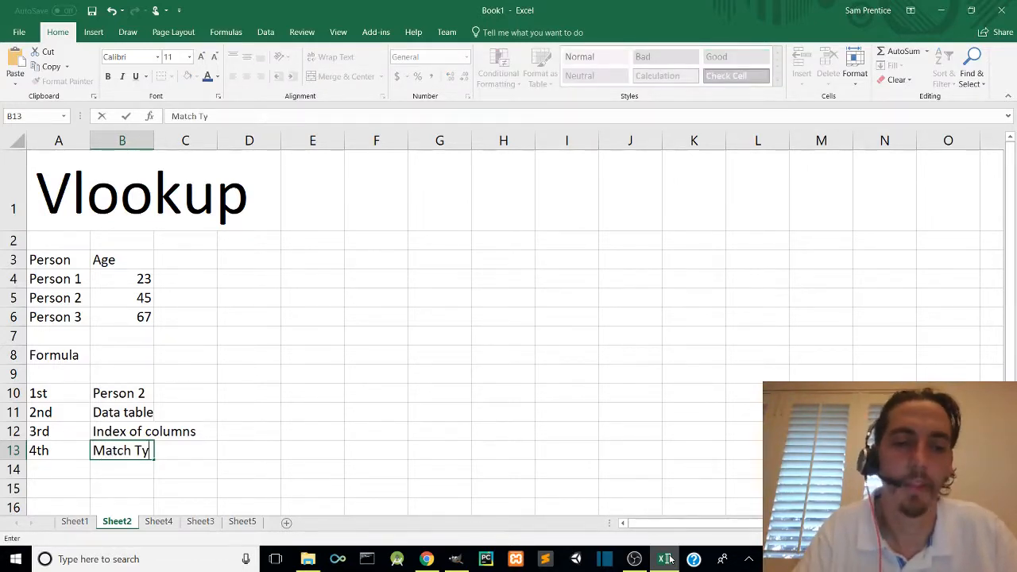
{"action": "type", "text": "pe"}
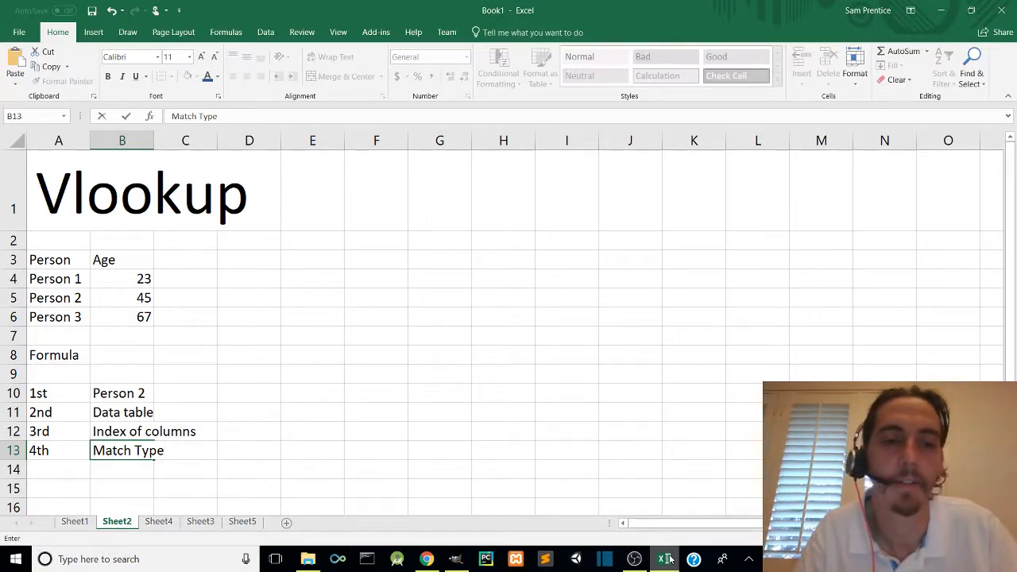
{"action": "key", "text": "Return"}
Start a VLOOKUP formula in cell B8 with B10 as the lookup value.
{"action": "key", "text": "Up"}
{"action": "key", "text": "Up"}
{"action": "key", "text": "Up"}
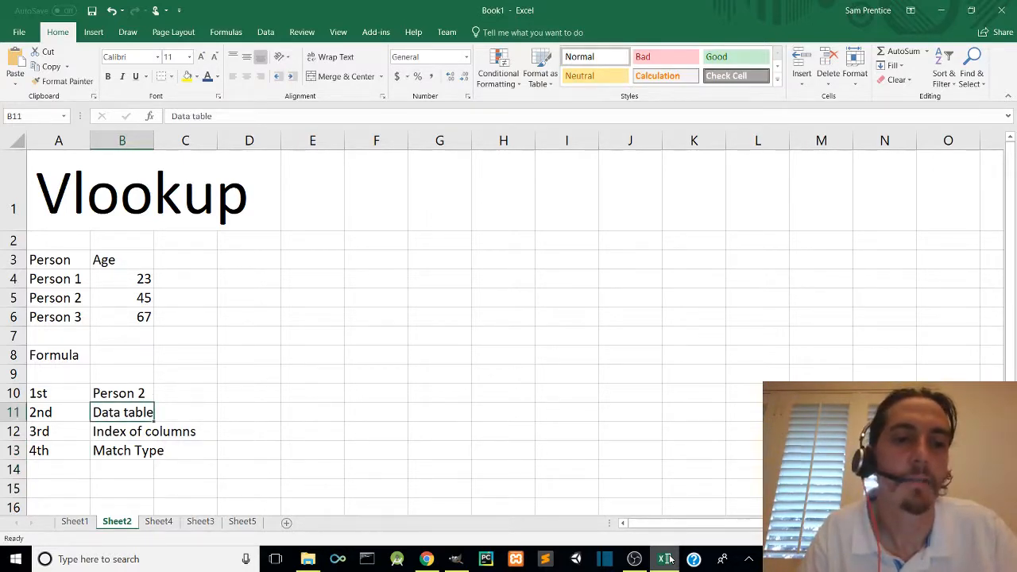
{"action": "key", "text": "Up"}
{"action": "key", "text": "Up"}
{"action": "key", "text": "Up"}
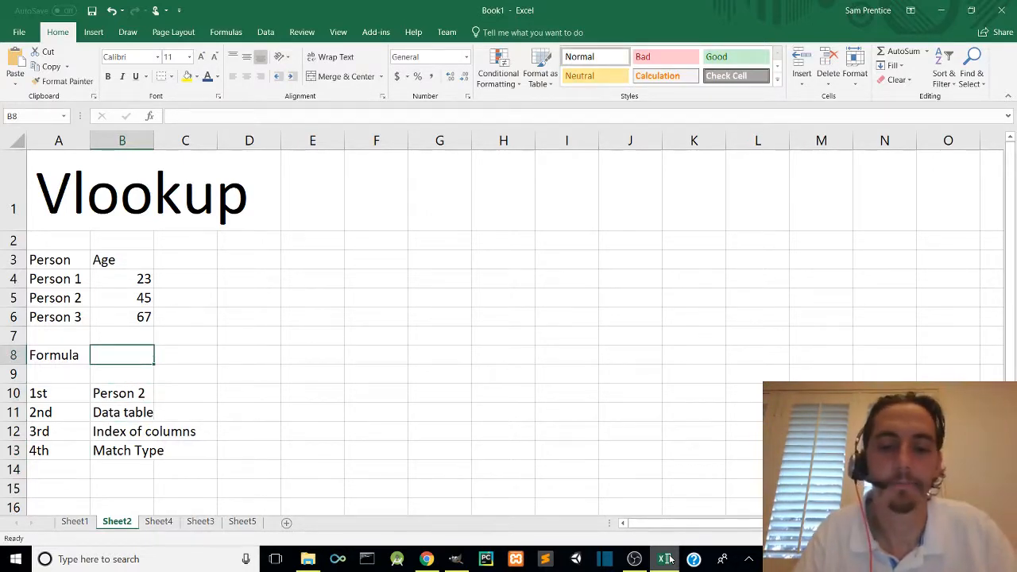
{"action": "type", "text": "=V"}
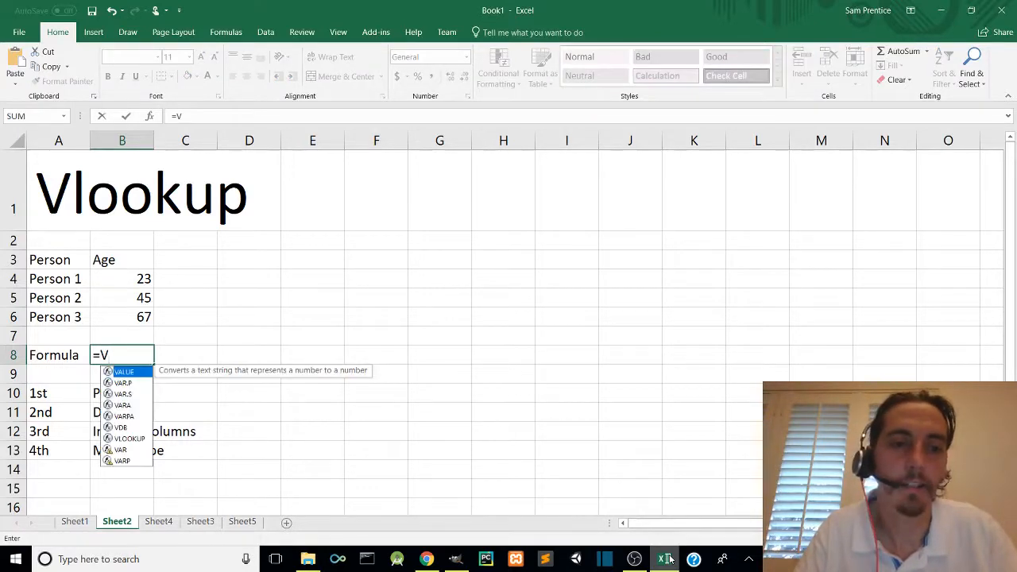
{"action": "type", "text": "LOO"}
{"action": "key", "text": "Tab"}
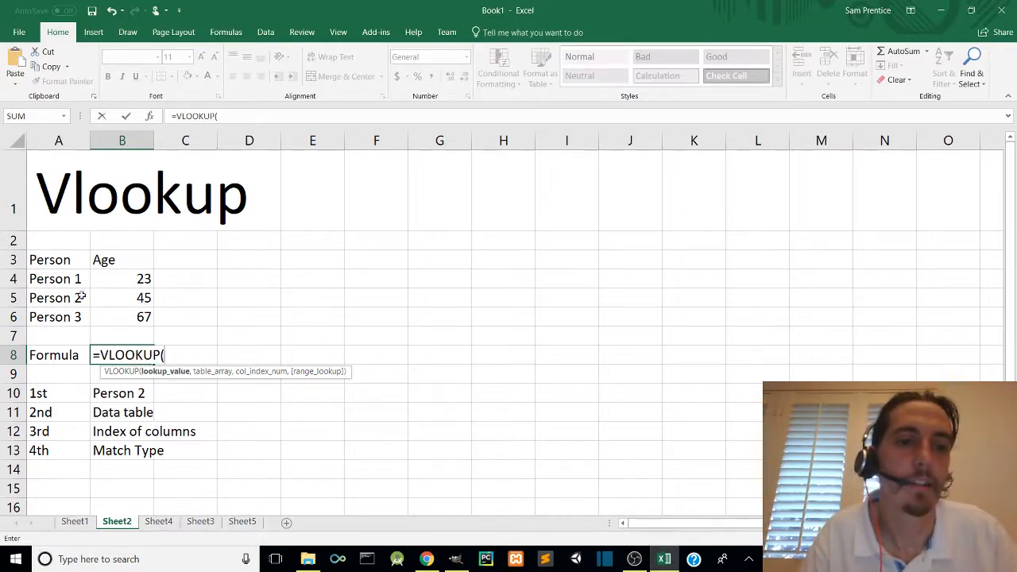
{"action": "left_click", "coordinate": [128, 393]}
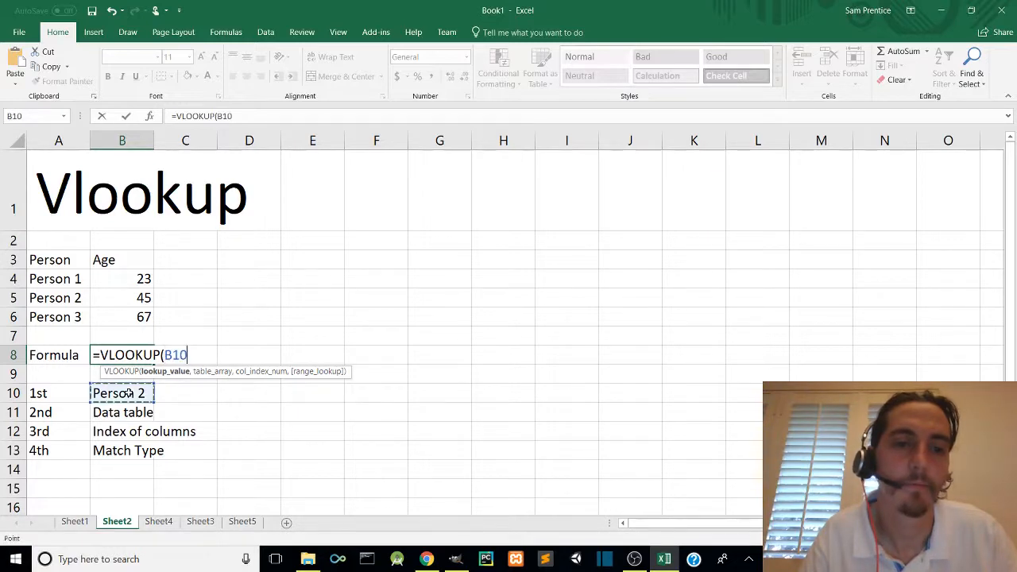
{"action": "type", "text": ","}
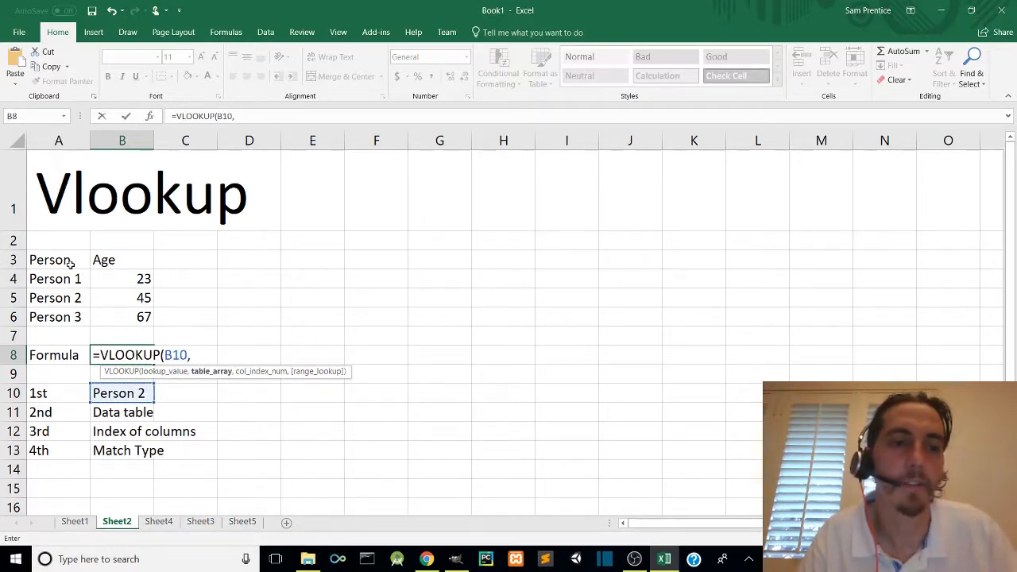
Complete the B8 formula with table array A3:B6, column index 2 and FALSE for an exact match.
{"action": "left_click_drag", "start_coordinate": [70, 263], "coordinate": [128, 315]}
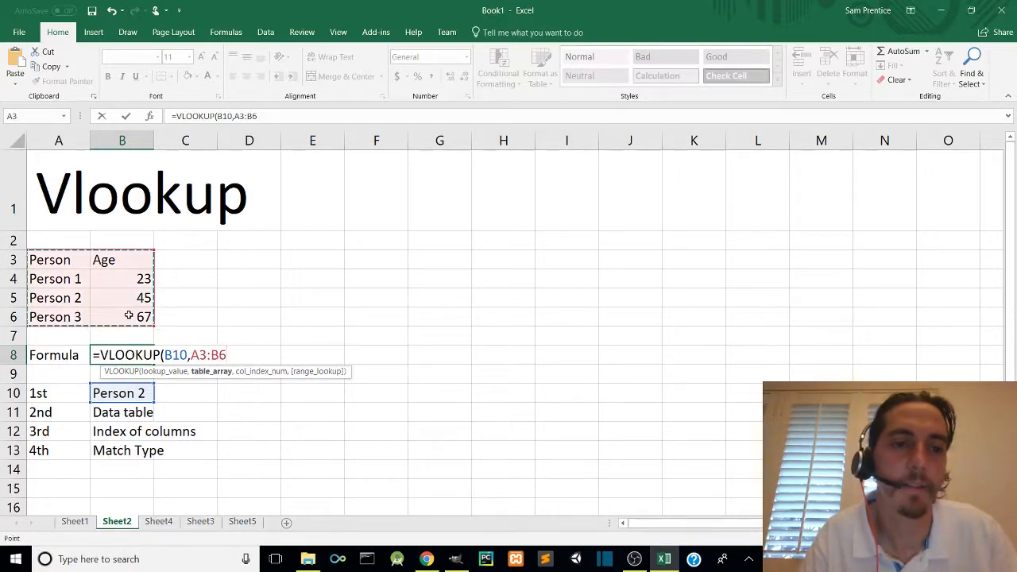
{"action": "type", "text": ",2"}
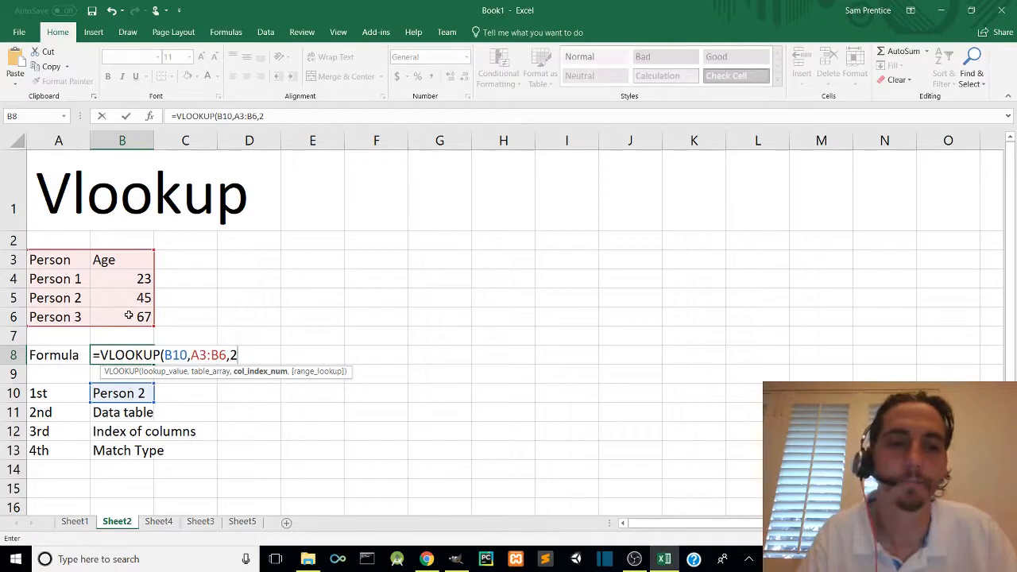
{"action": "type", "text": ","}
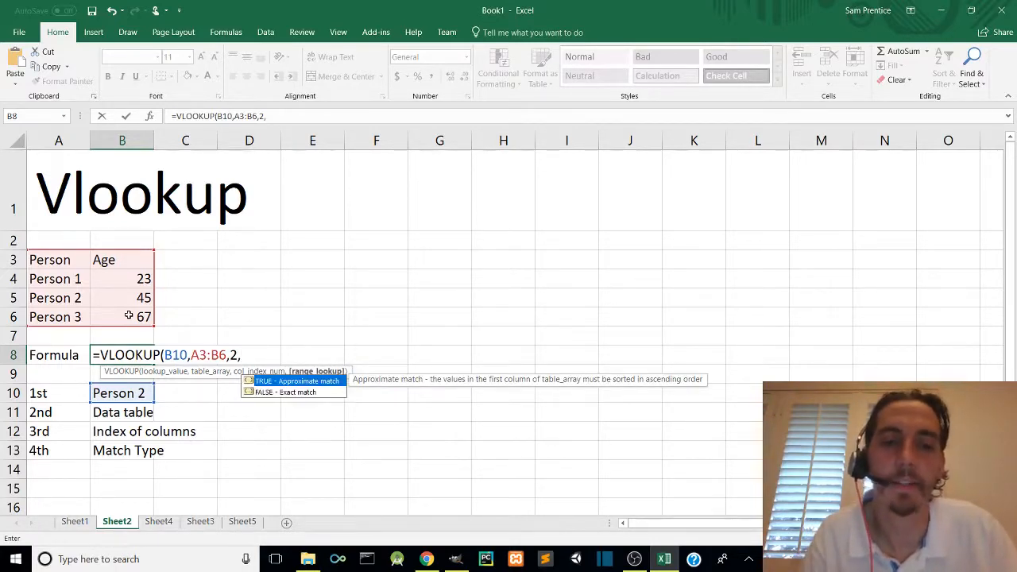
{"action": "key", "text": "Down"}
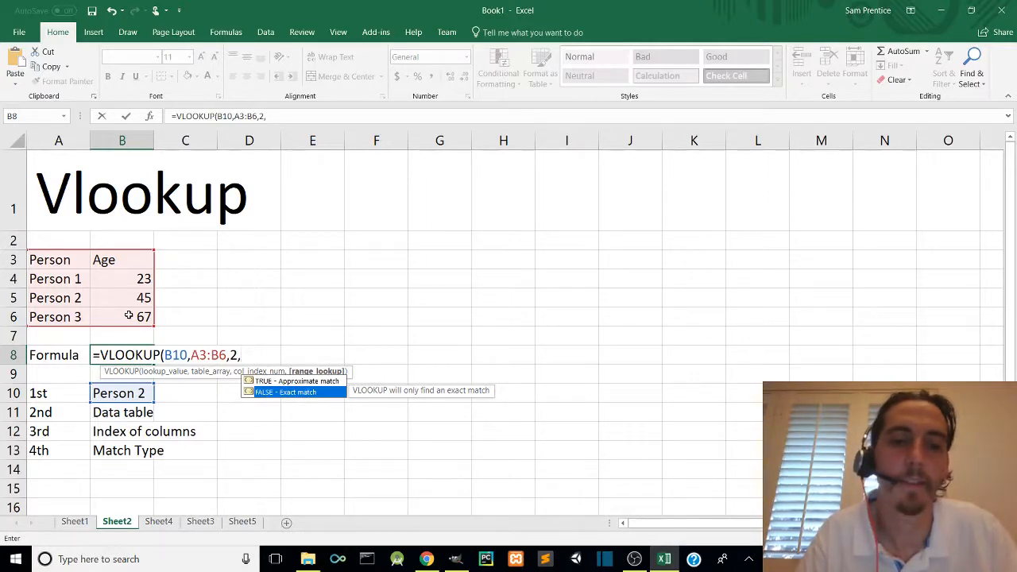
{"action": "key", "text": "Tab"}
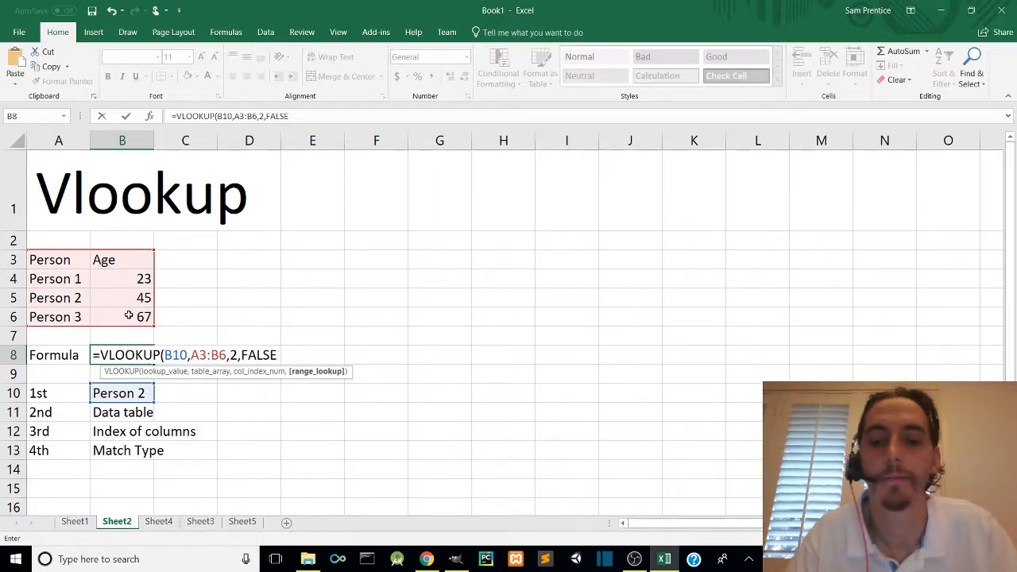
{"action": "type", "text": ")"}
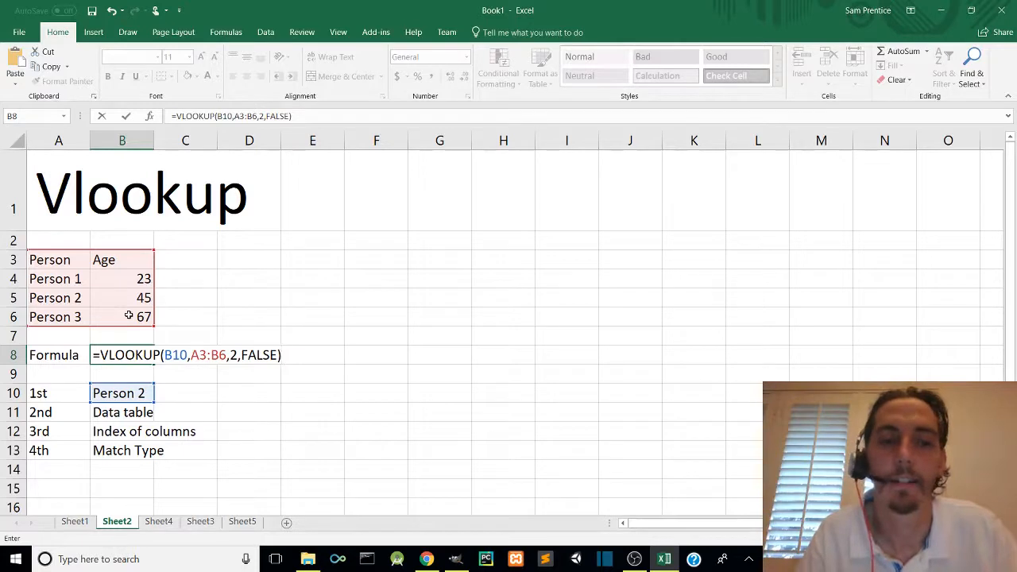
{"action": "key", "text": "Return"}
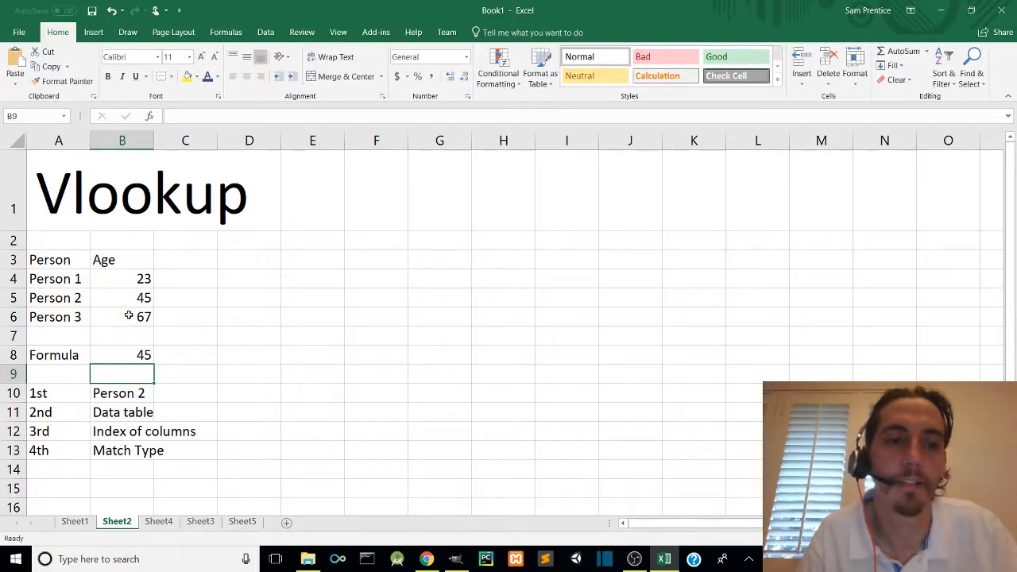
{"action": "key", "text": "Up"}
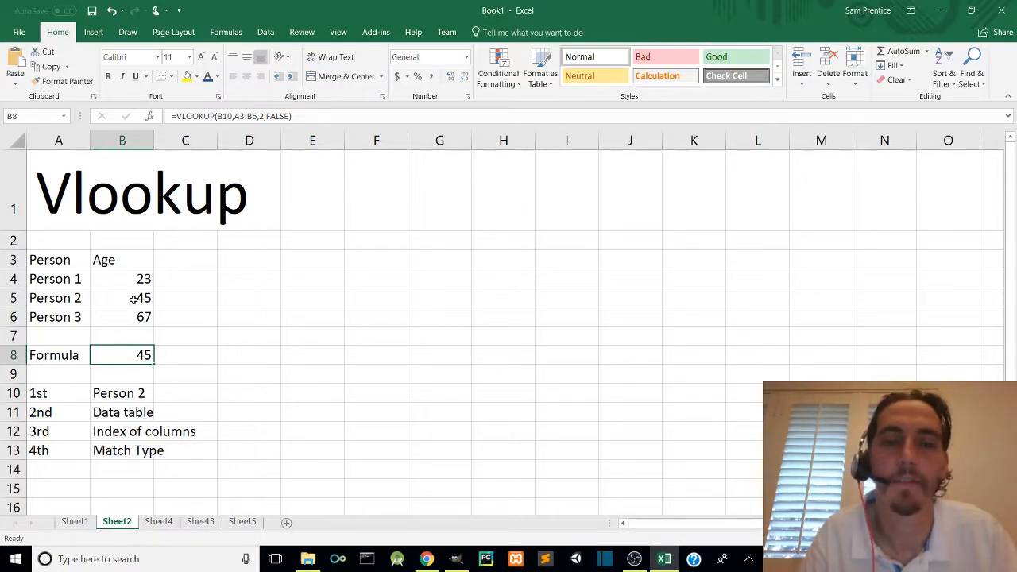
Label the table's columns by entering Column 1 in A2 and Column 2 in B2.
{"action": "left_click", "coordinate": [60, 242]}
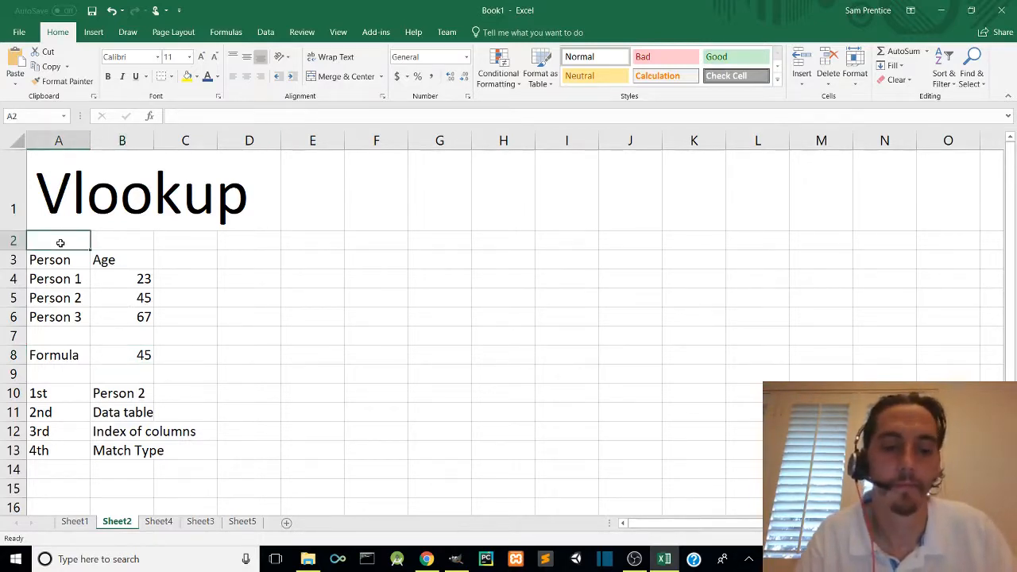
{"action": "type", "text": "Col"}
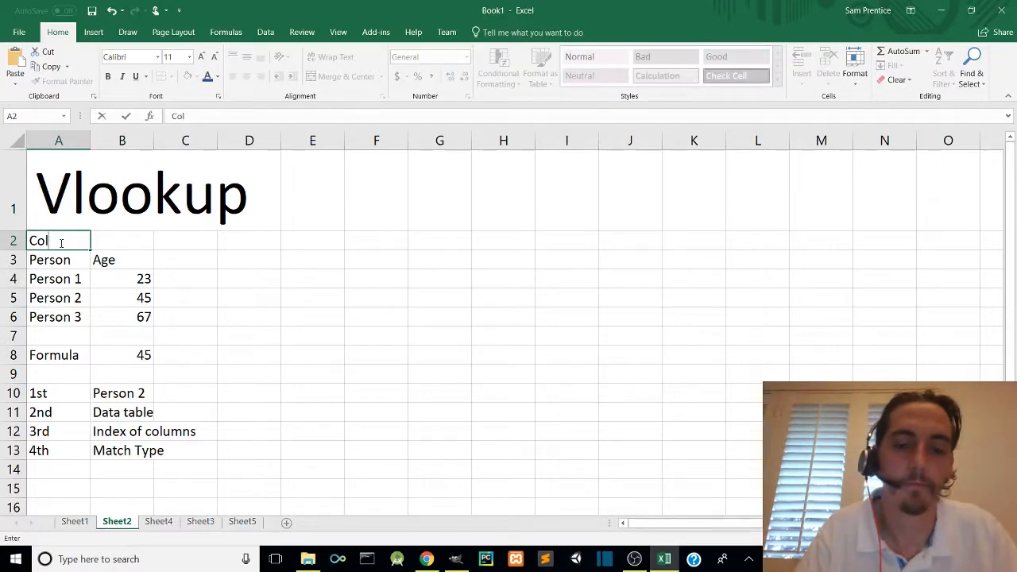
{"action": "type", "text": "umn 1"}
{"action": "key", "text": "Tab"}
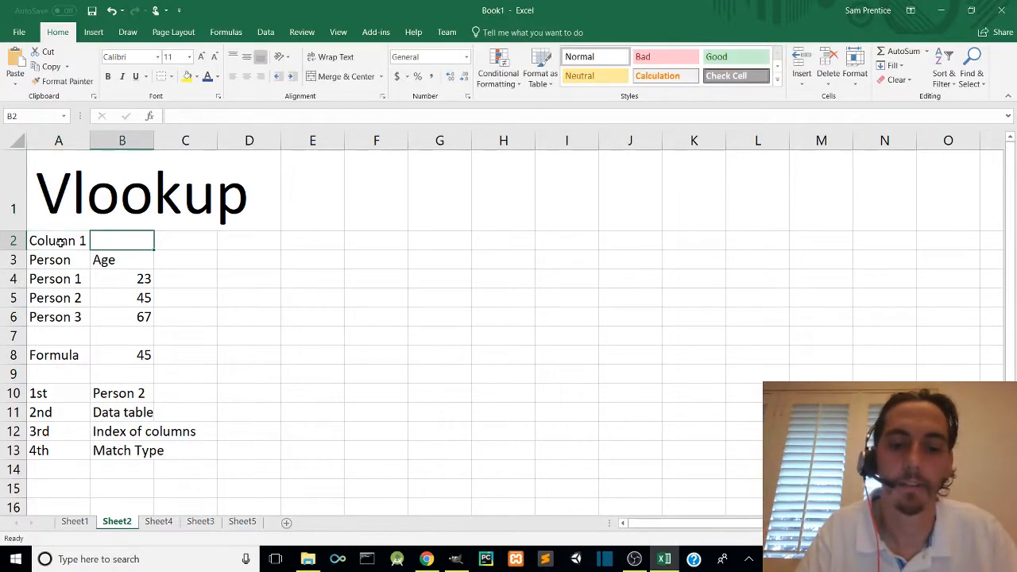
{"action": "type", "text": "Column "}
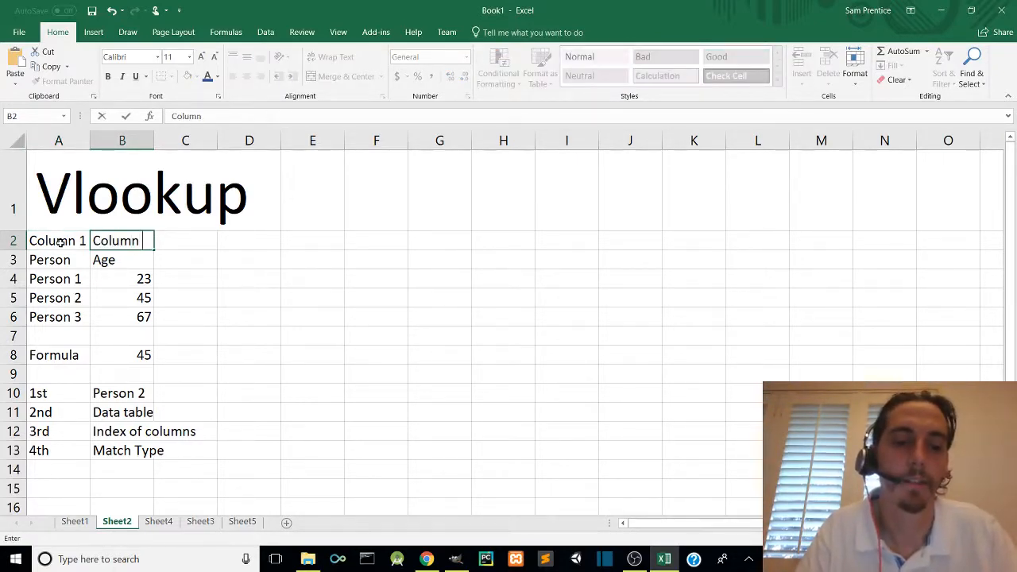
{"action": "type", "text": "2"}
{"action": "key", "text": "Return"}
Examine the table's first column by stepping through its cells and selecting A2:A6.
{"action": "left_click", "coordinate": [60, 242]}
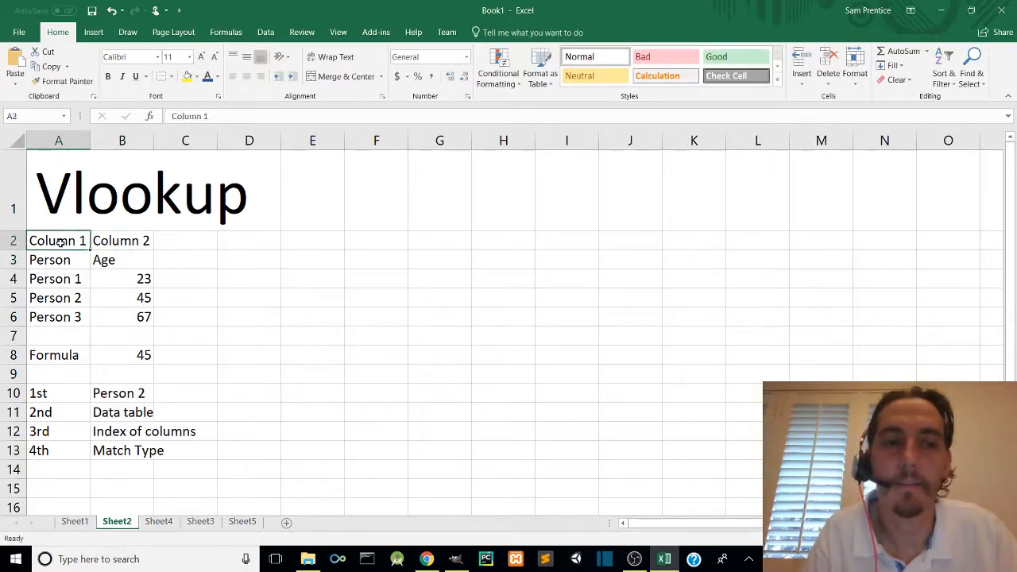
{"action": "key", "text": "Down"}
{"action": "key", "text": "Down"}
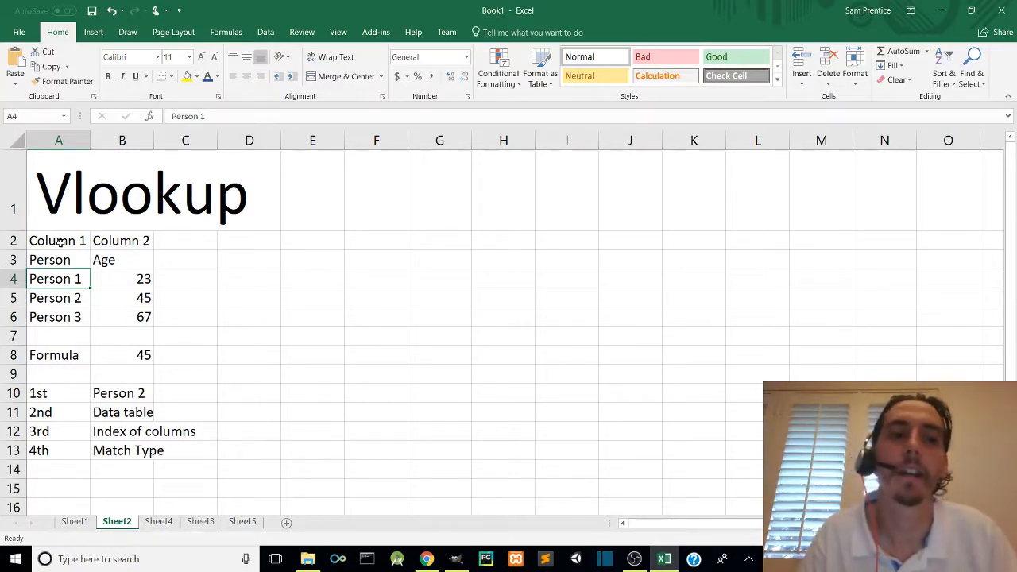
{"action": "key", "text": "Up"}
{"action": "key", "text": "Up"}
{"action": "key", "text": "Up"}
{"action": "key", "text": "Down"}
{"action": "key", "text": "Down"}
{"action": "key", "text": "Up"}
{"action": "key", "text": "shift+Down"}
{"action": "key", "text": "shift+Down"}
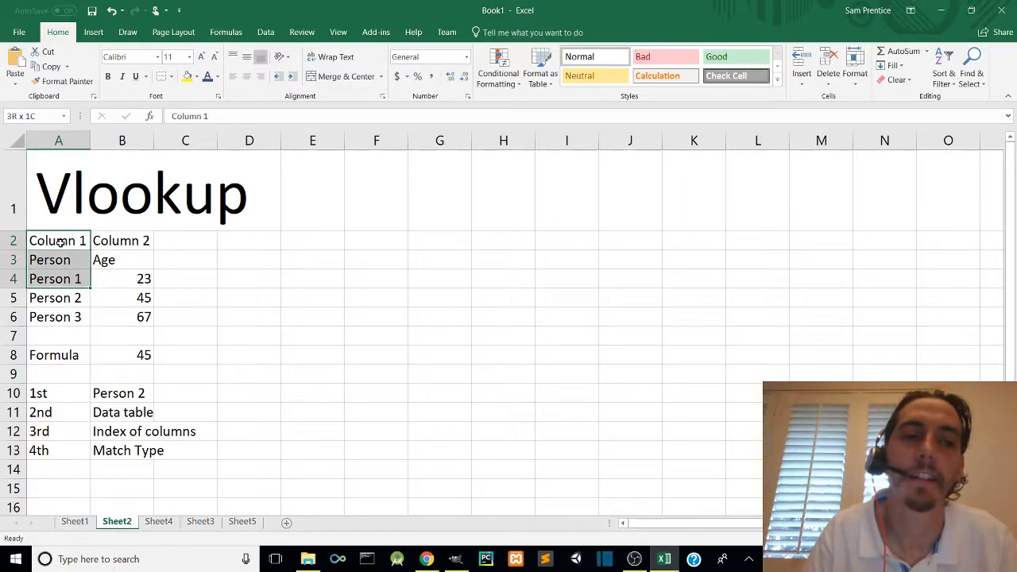
{"action": "key", "text": "shift+Down"}
{"action": "key", "text": "shift+Down"}
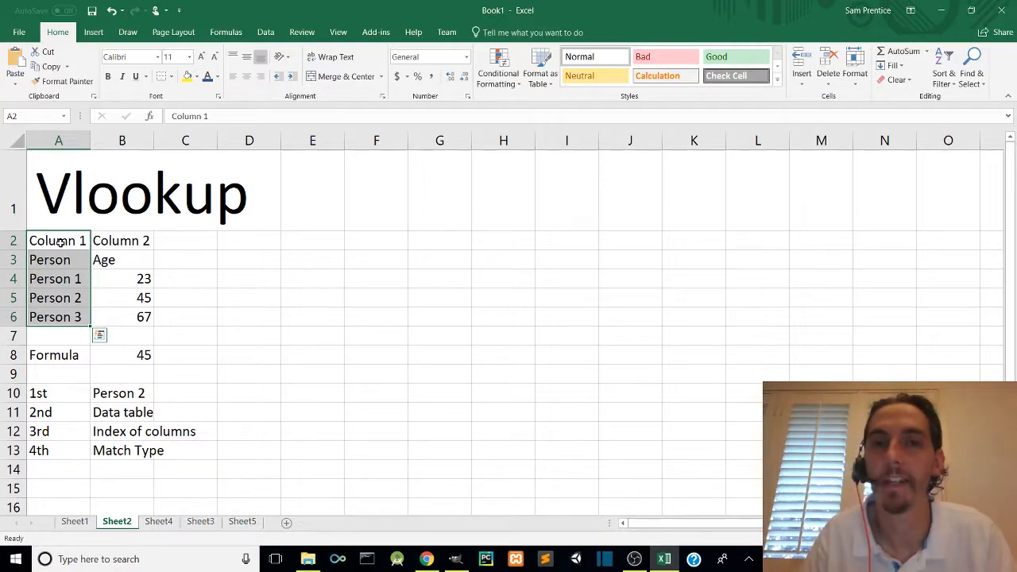
Replace the formula in B8 with a new VLOOKUP that uses B10 as the lookup value.
{"action": "key", "text": "Right"}
{"action": "key", "text": "Down"}
{"action": "key", "text": "Down"}
{"action": "key", "text": "Down"}
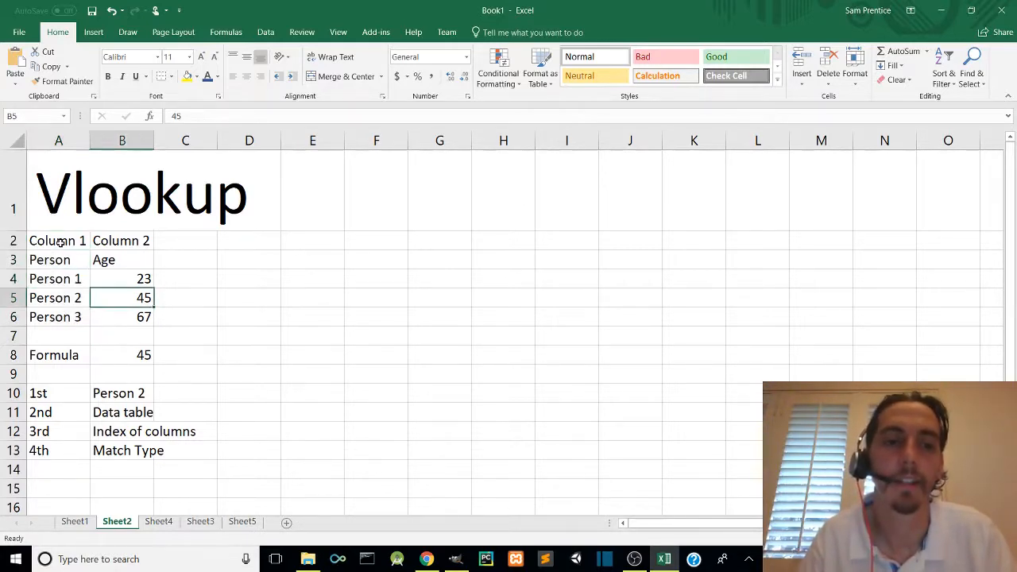
{"action": "key", "text": "Down"}
{"action": "key", "text": "Down"}
{"action": "key", "text": "Down"}
{"action": "type", "text": "="}
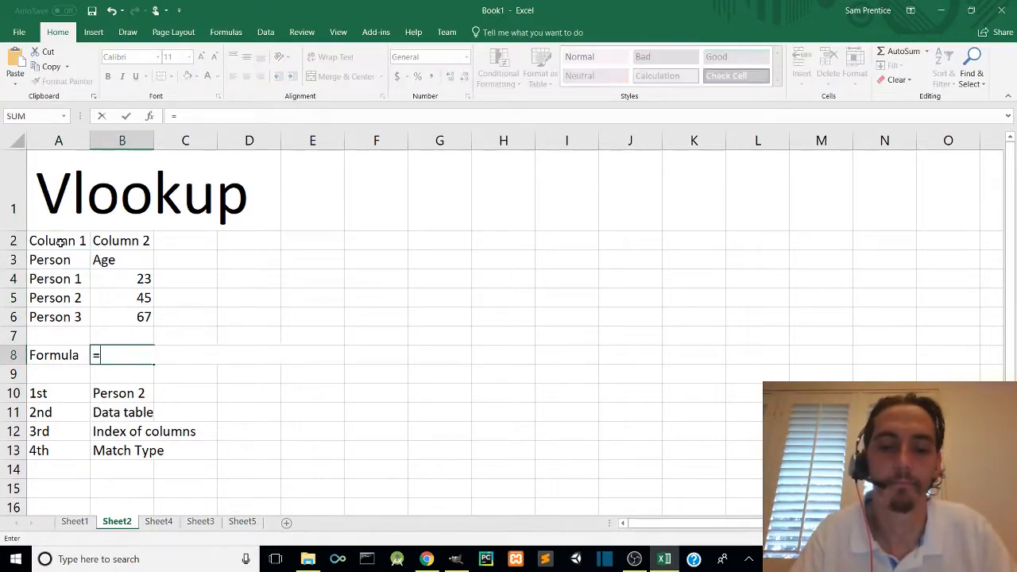
{"action": "type", "text": "vlook"}
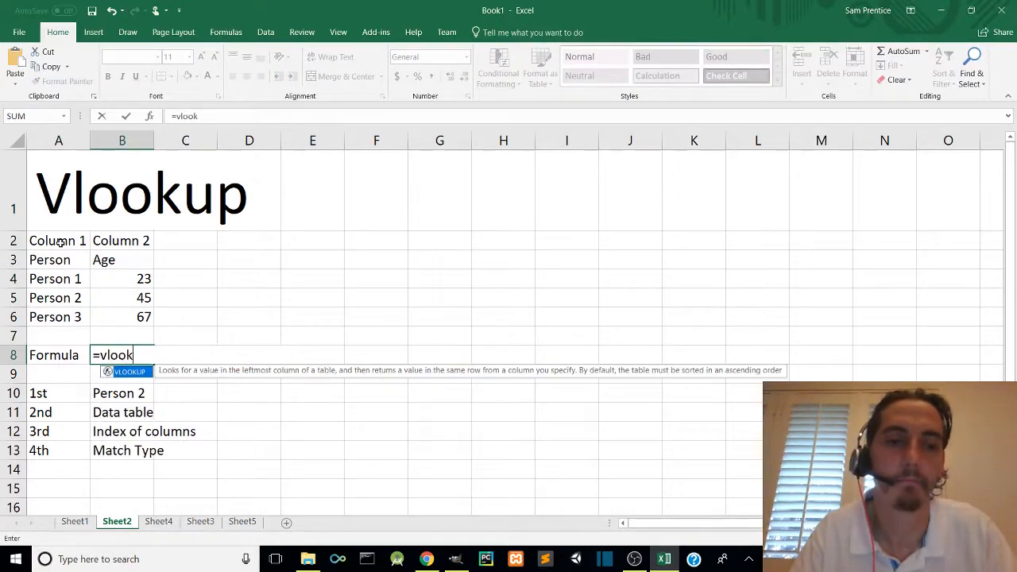
{"action": "key", "text": "Tab"}
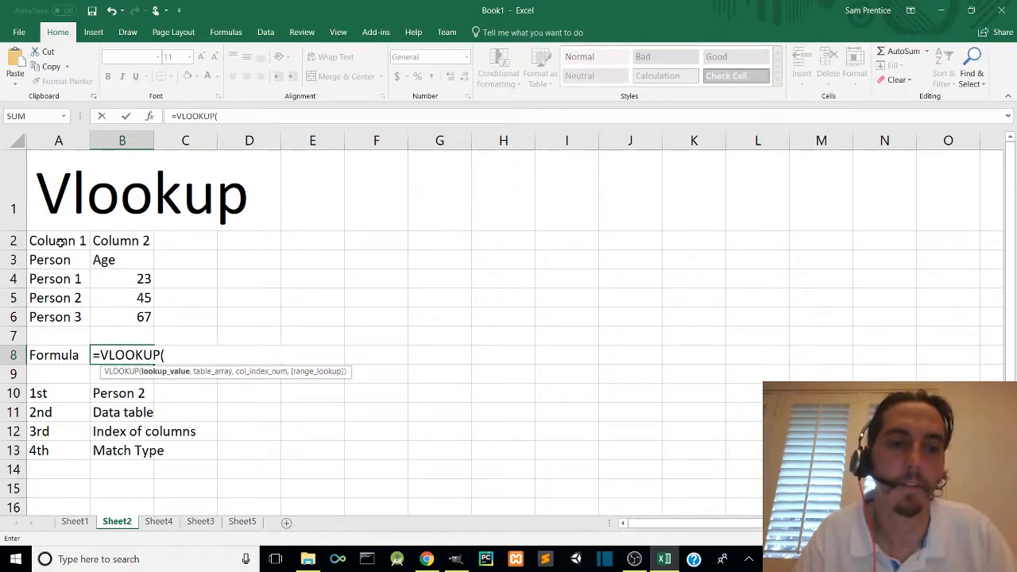
{"action": "left_click", "coordinate": [135, 395]}
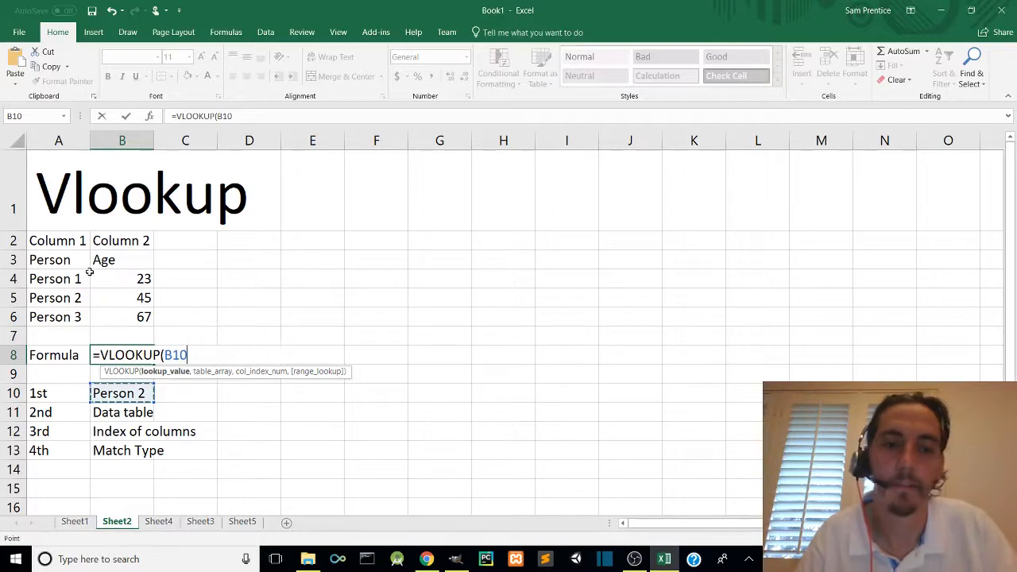
{"action": "type", "text": ","}
Finish the new VLOOKUP with table array A3:B6, column index 1 and FALSE for an exact match.
{"action": "left_click_drag", "start_coordinate": [70, 262], "coordinate": [114, 313]}
{"action": "type", "text": ","}
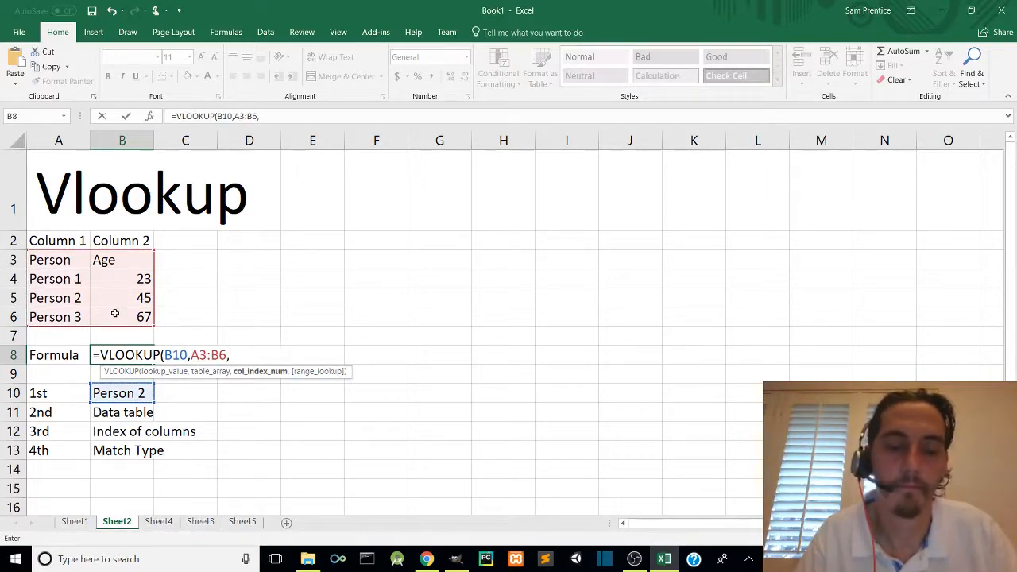
{"action": "type", "text": "1"}
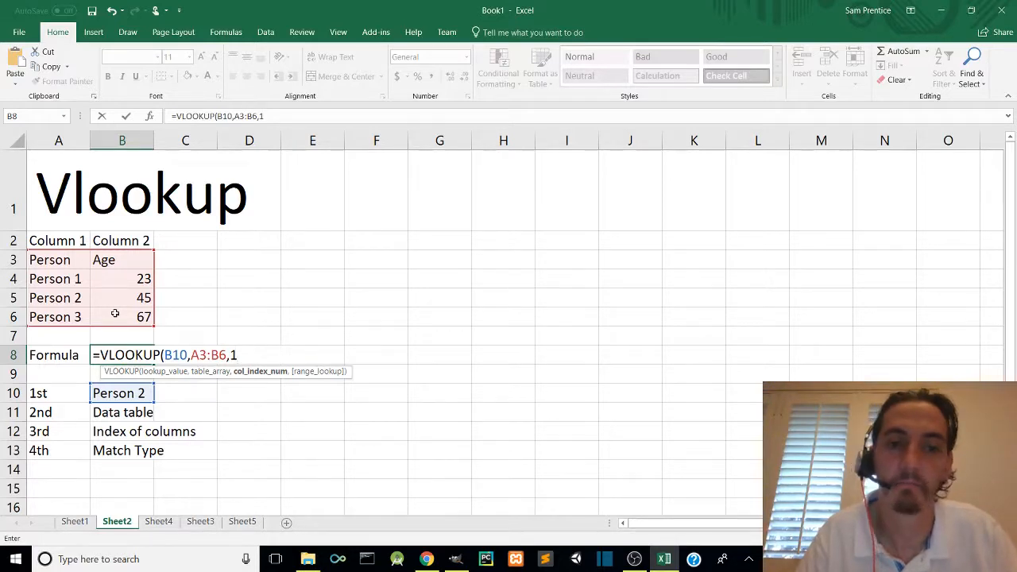
{"action": "type", "text": ","}
{"action": "key", "text": "Down"}
{"action": "key", "text": "Tab"}
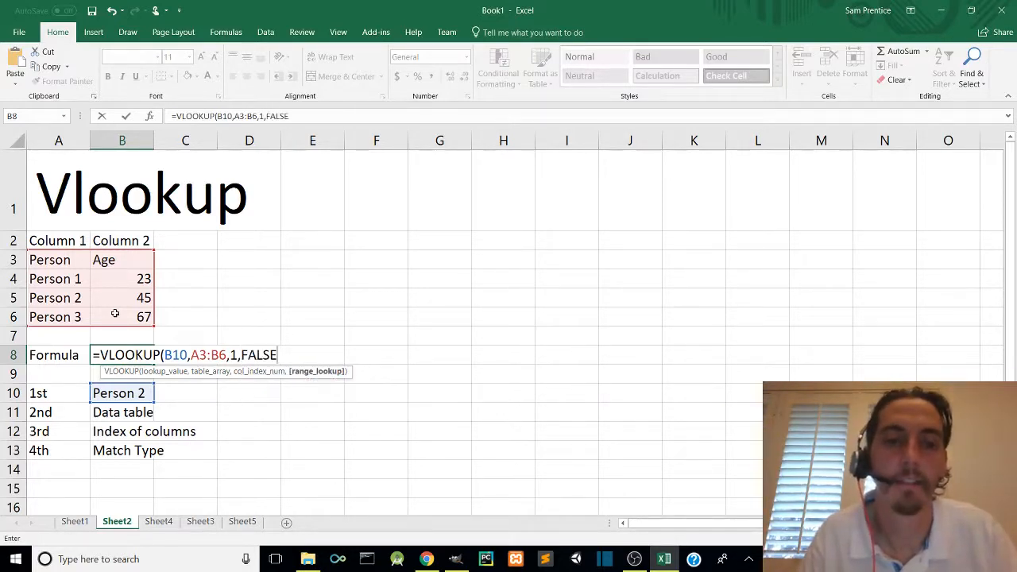
{"action": "type", "text": ")"}
{"action": "key", "text": "Return"}
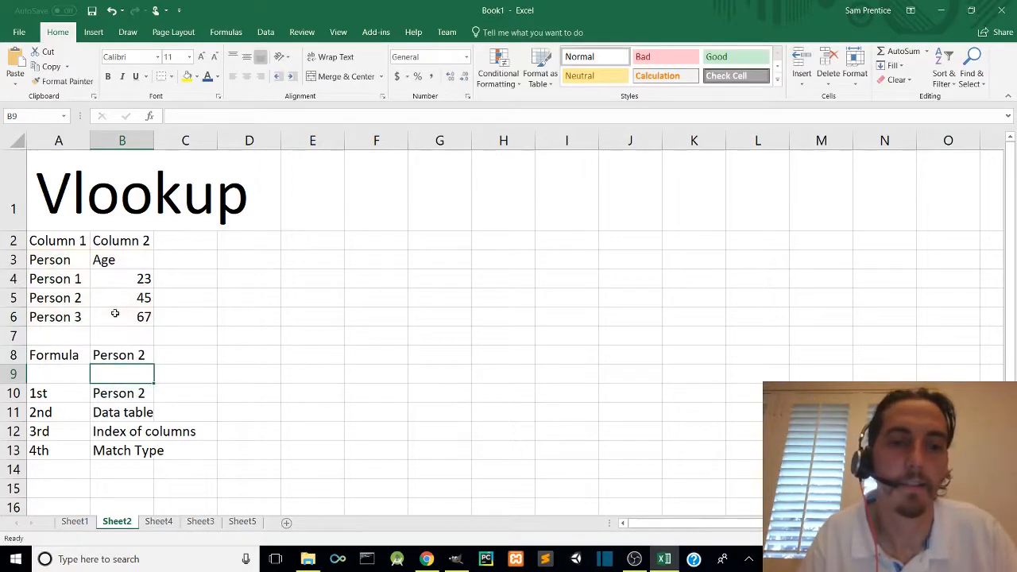
Compare the names in the table's Person column with the result and formula in B8.
{"action": "key", "text": "Up"}
{"action": "key", "text": "Up"}
{"action": "key", "text": "Left"}
{"action": "key", "text": "Up"}
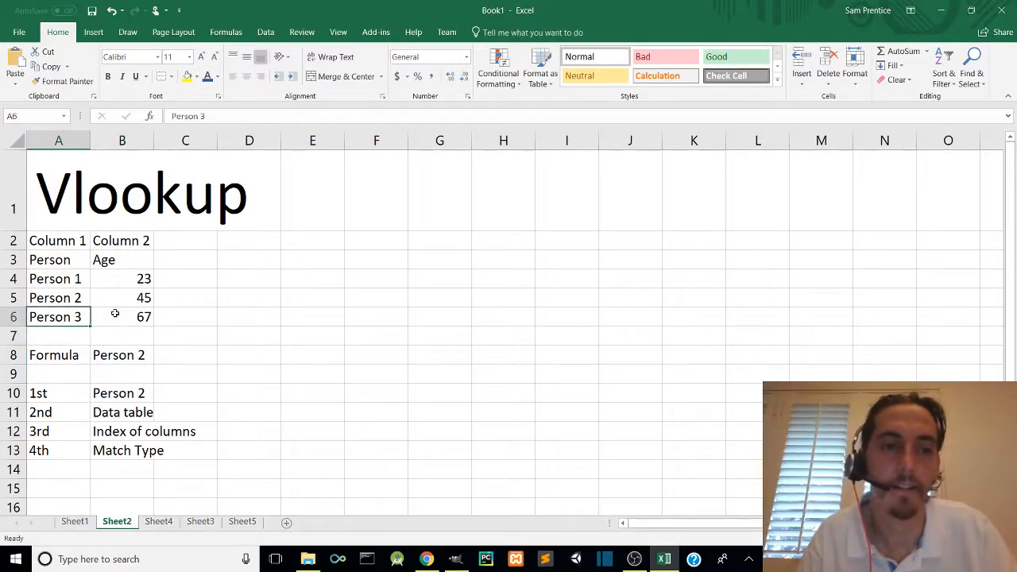
{"action": "key", "text": "Up"}
{"action": "key", "text": "Up"}
{"action": "key", "text": "Down"}
{"action": "key", "text": "Down"}
{"action": "key", "text": "Right"}
{"action": "key", "text": "Down"}
{"action": "key", "text": "Down"}
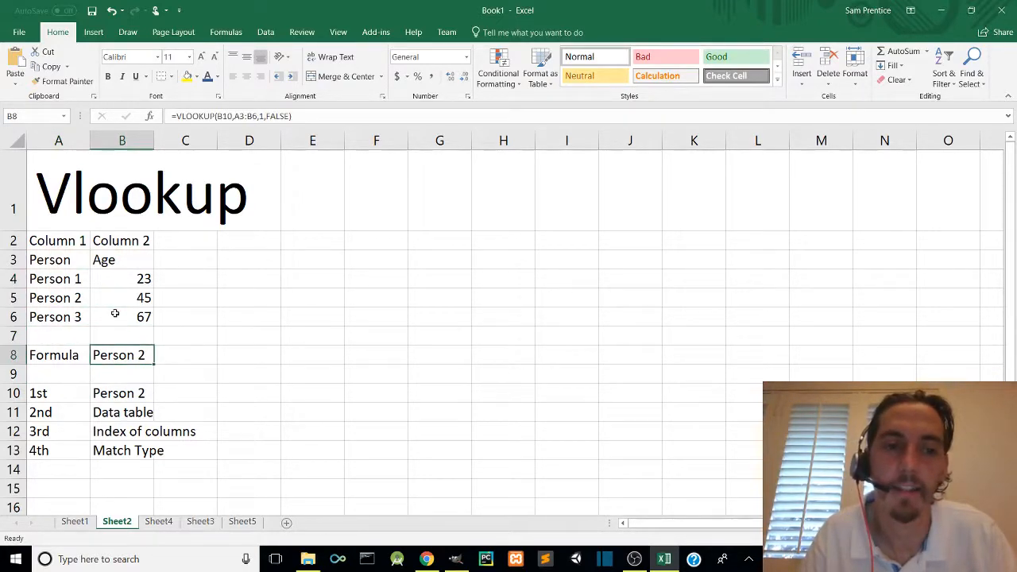